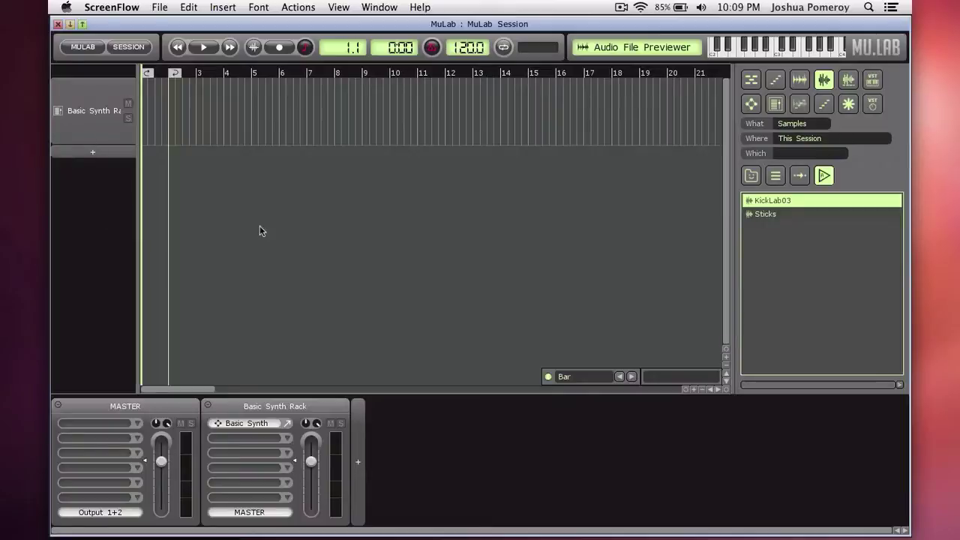
- Add an empty audio track, Rack 3, with its own mixer strip, skipping the file choice
click(84, 156)
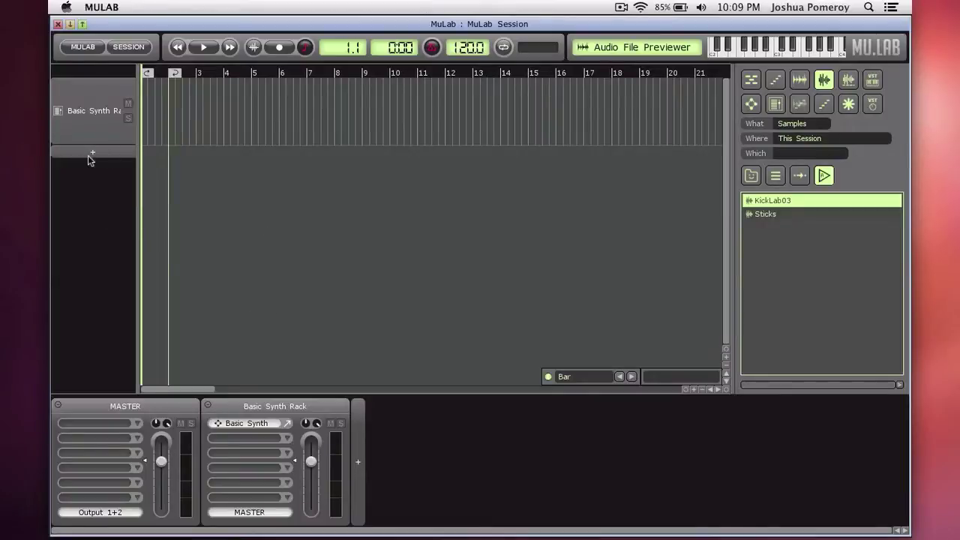
click(94, 153)
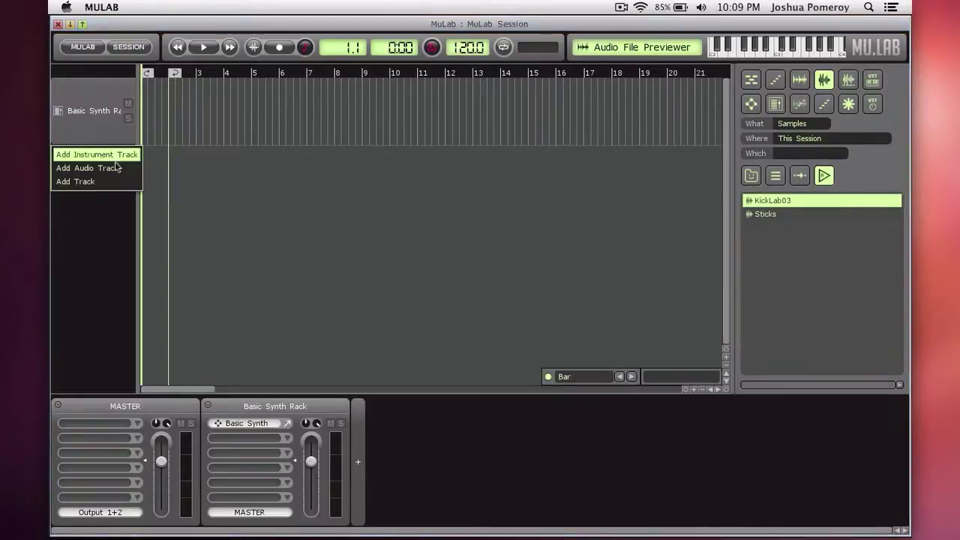
click(100, 168)
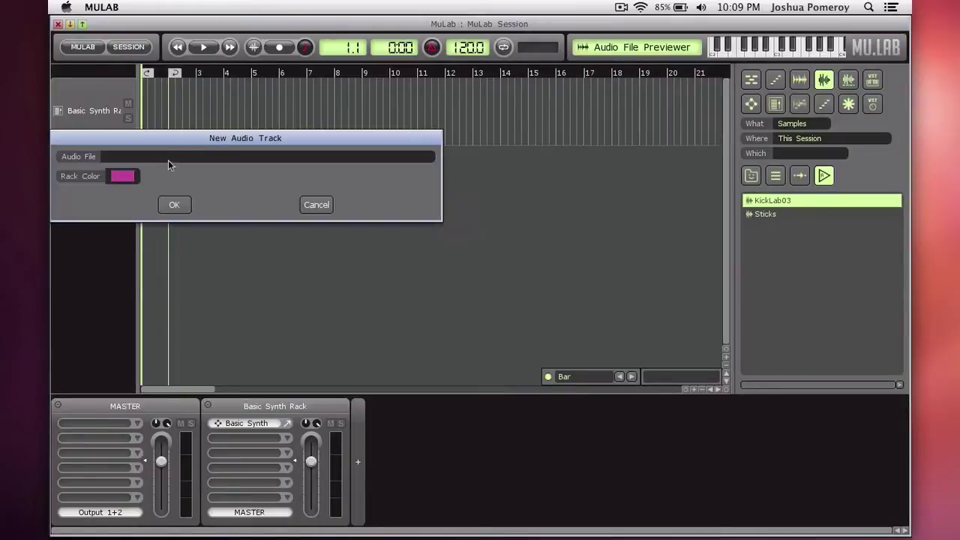
click(194, 157)
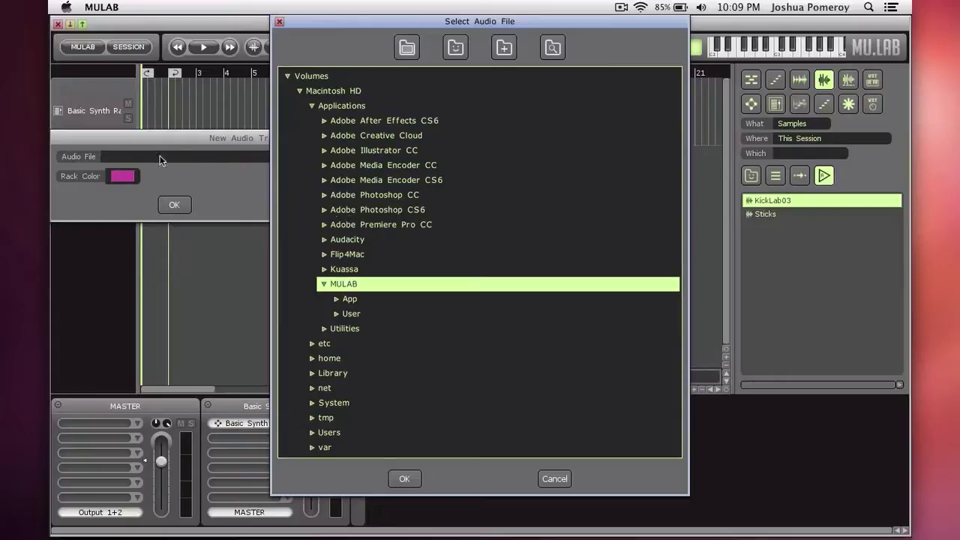
click(555, 479)
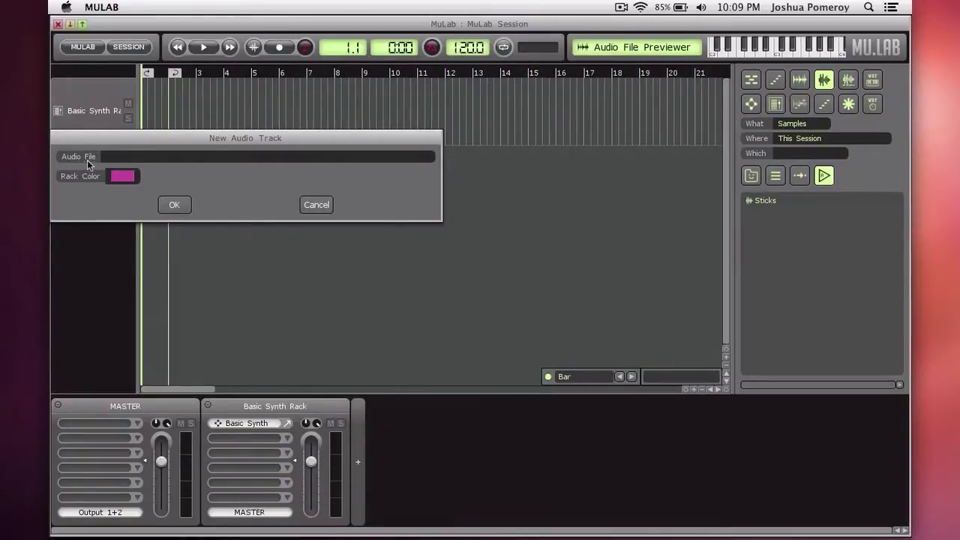
click(180, 207)
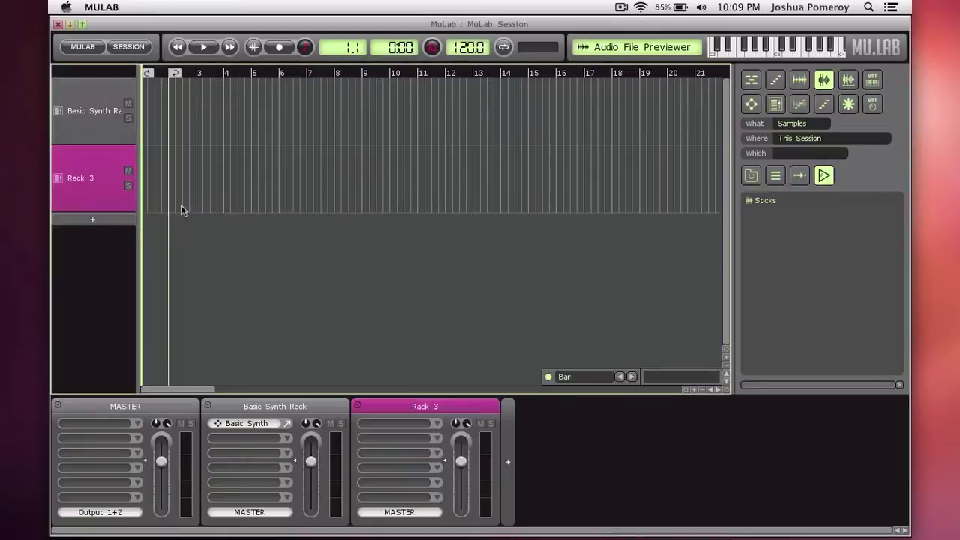
- Turn off Record Events and arm Record Audio in the transport
click(306, 48)
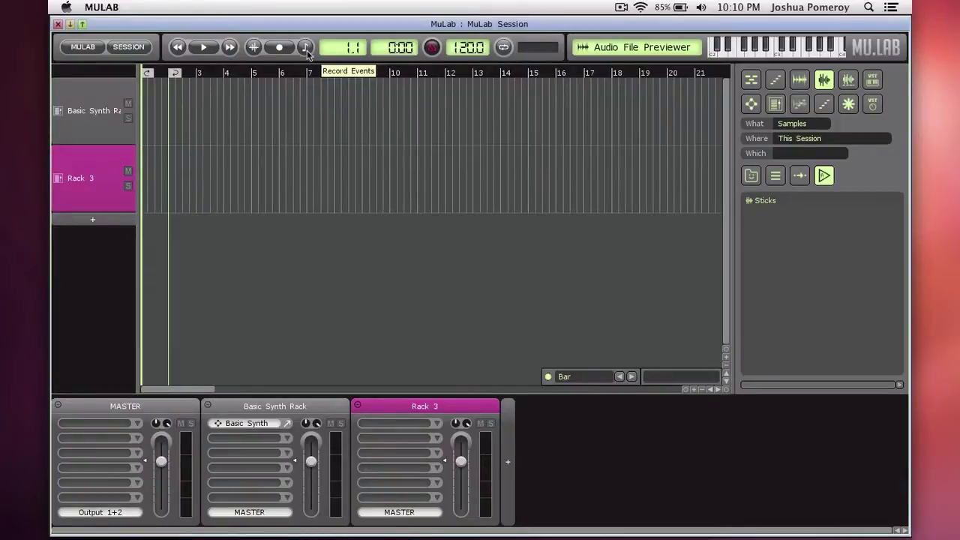
click(253, 48)
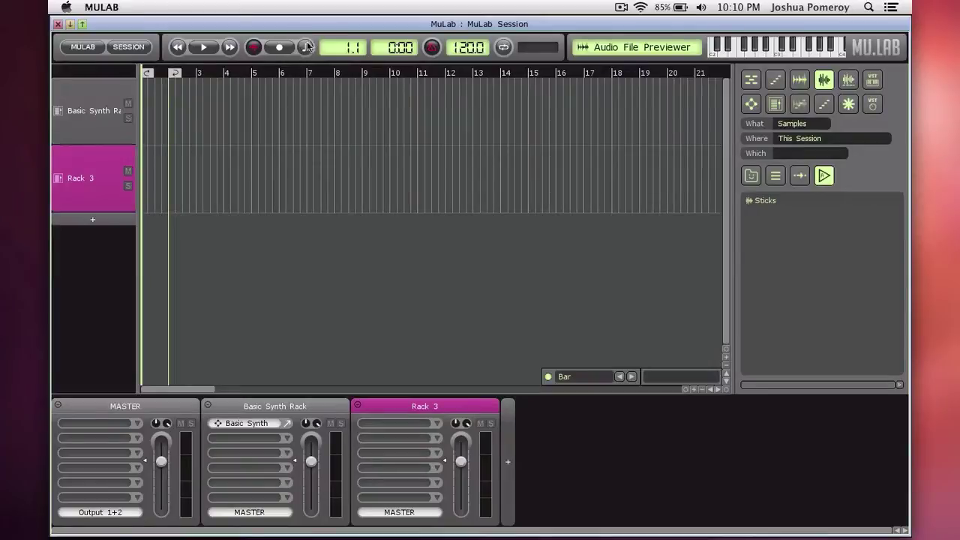
- In Audio Recording Setup, set the recorder's Monitor To option to Rack 3
click(254, 51)
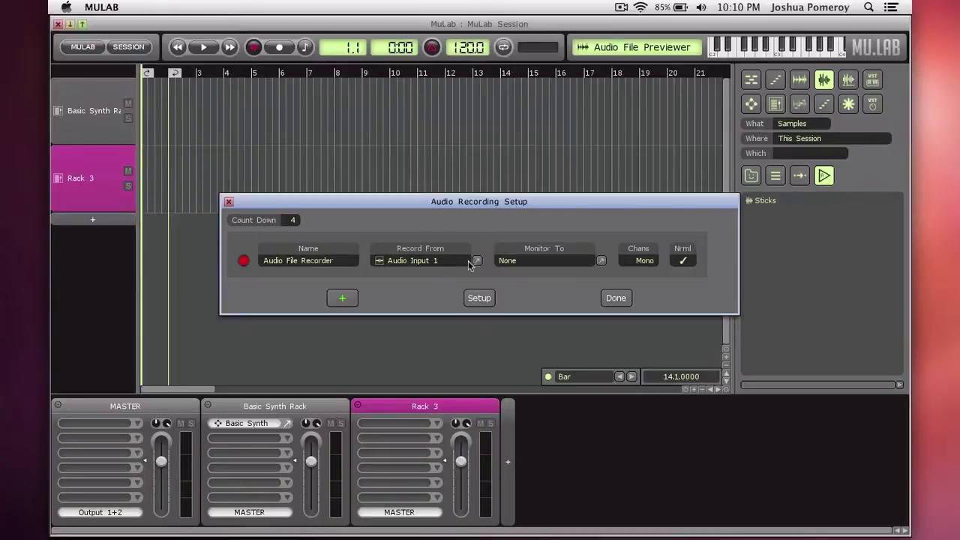
click(563, 264)
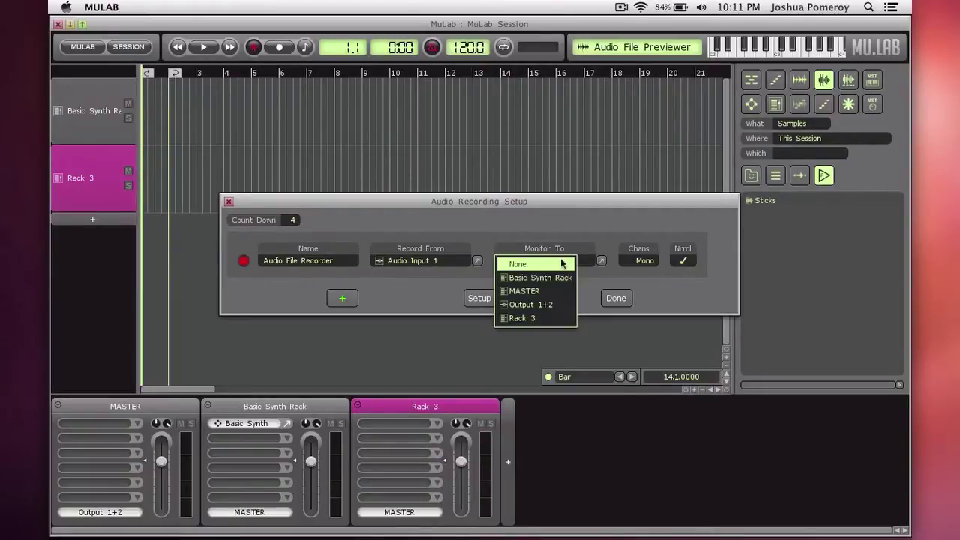
click(525, 318)
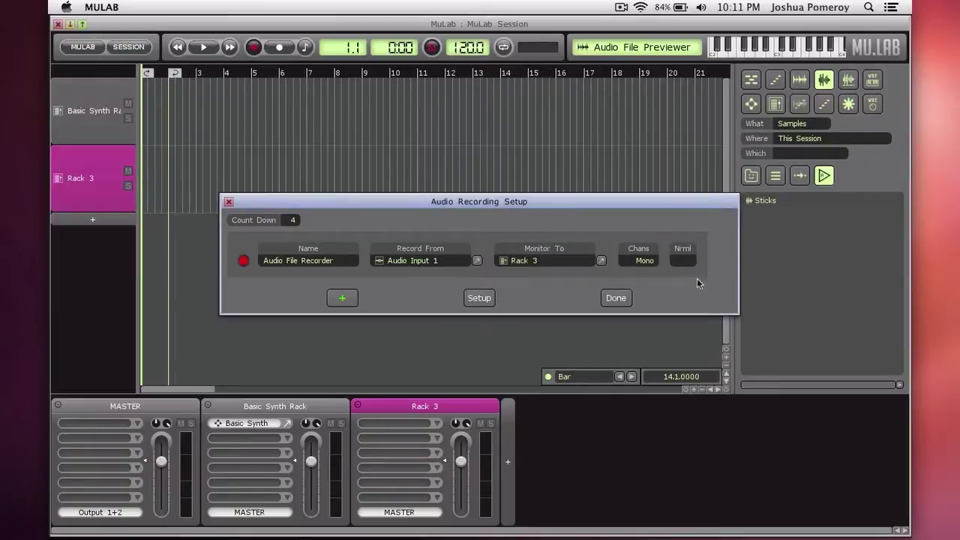
- Add a second recorder, delete it again, and open Session MUX via Setup
click(342, 299)
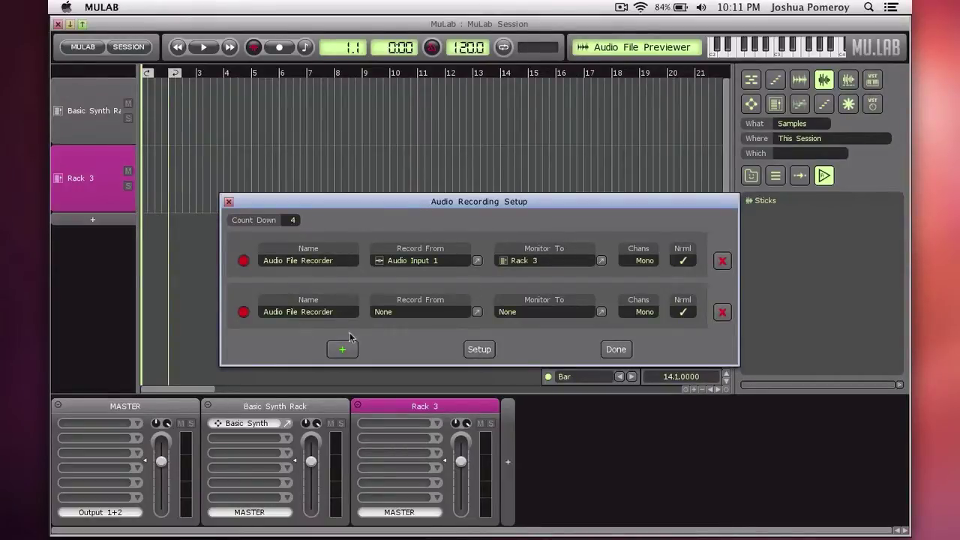
click(450, 312)
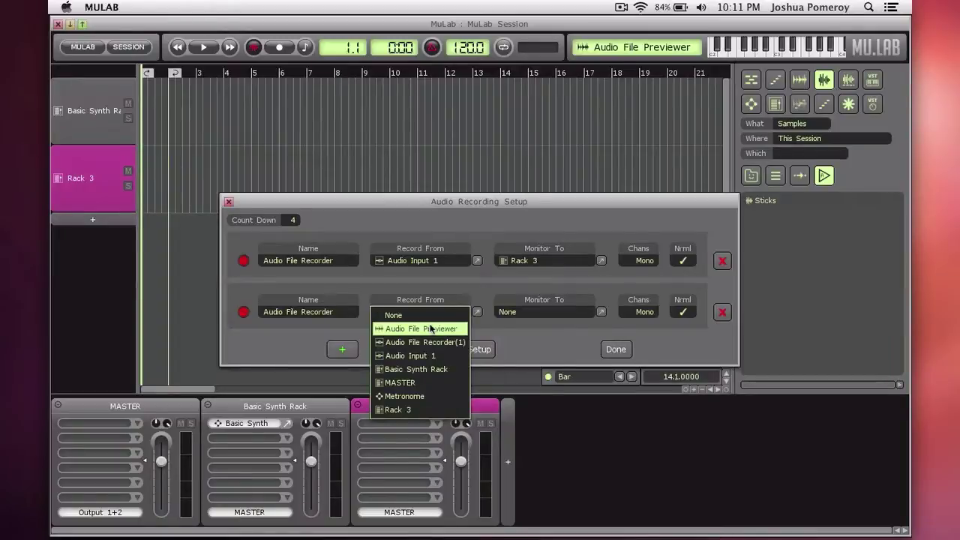
click(564, 343)
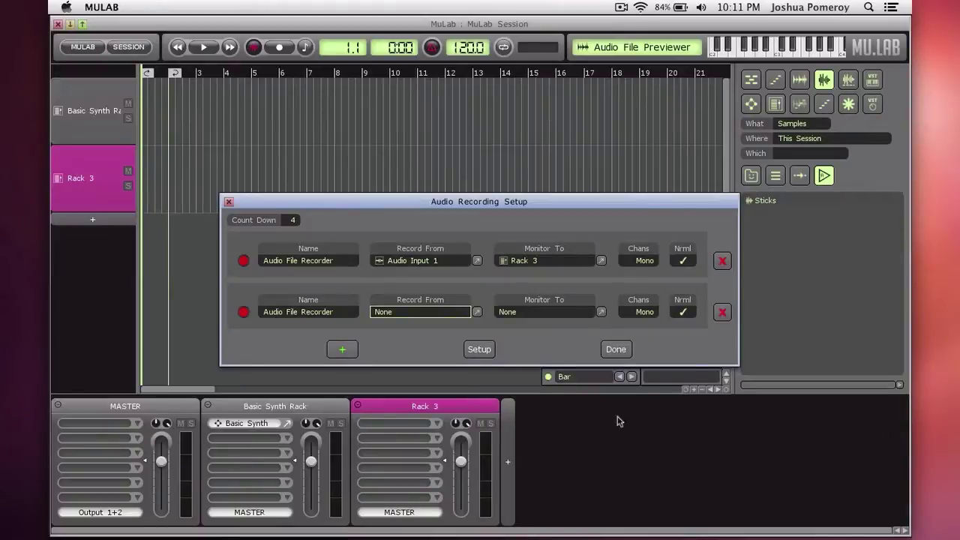
click(722, 313)
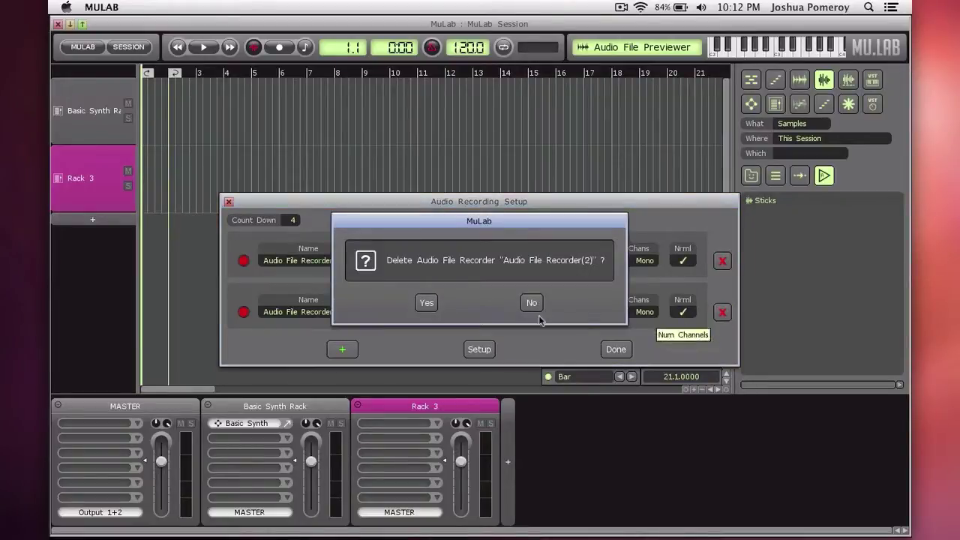
click(433, 307)
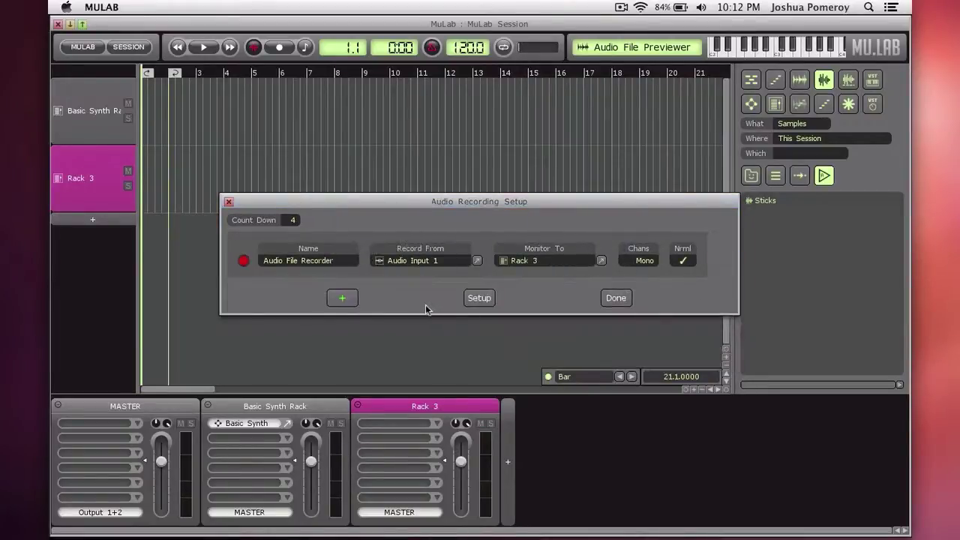
click(481, 300)
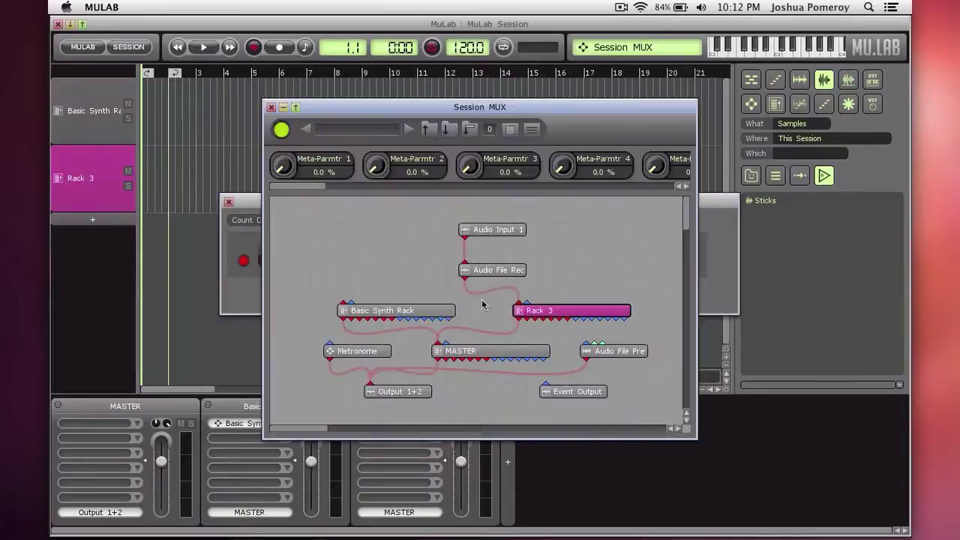
- Dismiss the MUX Add Module list unused, then close Session MUX and Audio Recording Setup
right_click(579, 230)
click(615, 241)
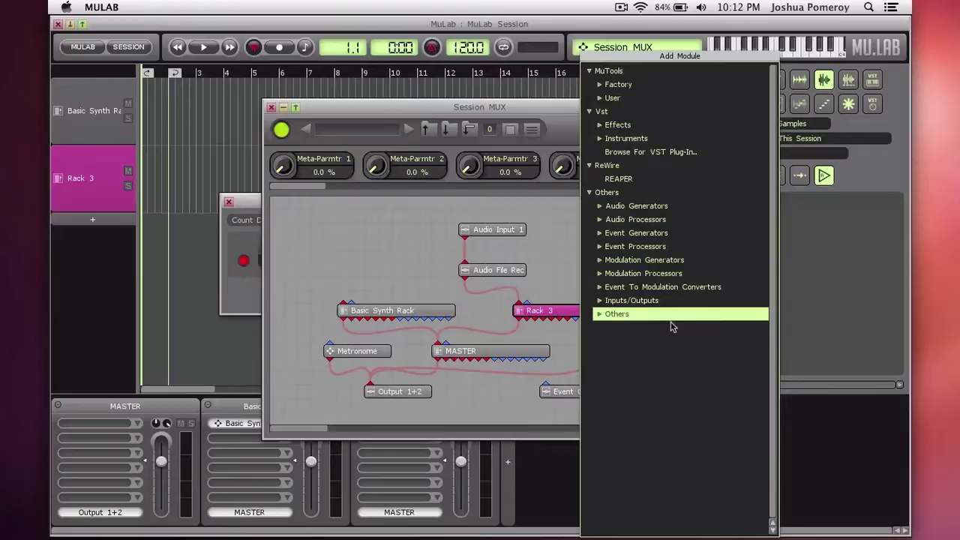
click(272, 110)
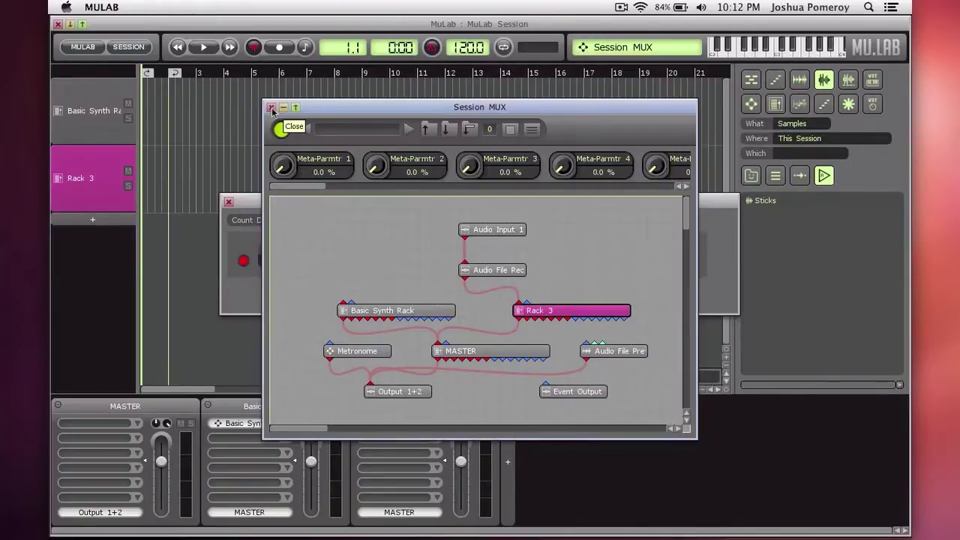
click(271, 108)
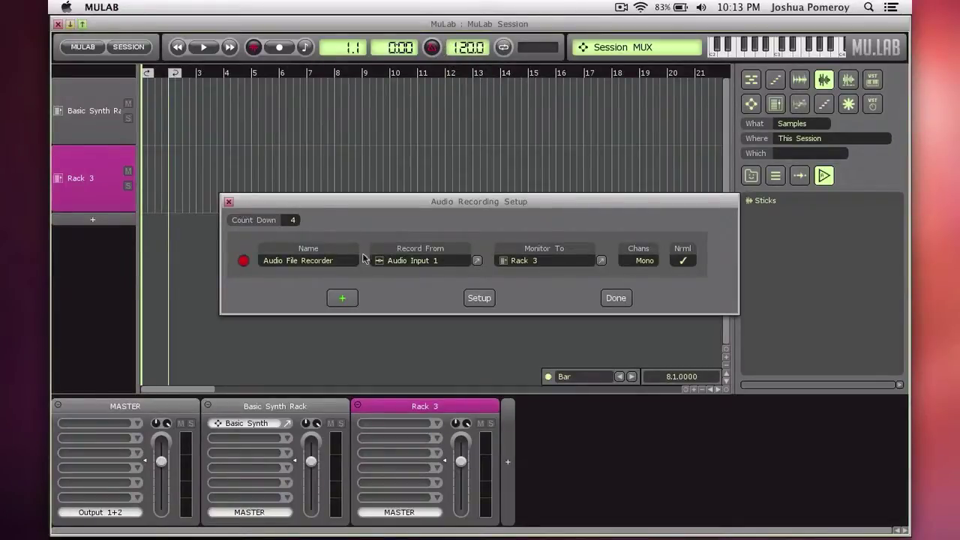
click(228, 201)
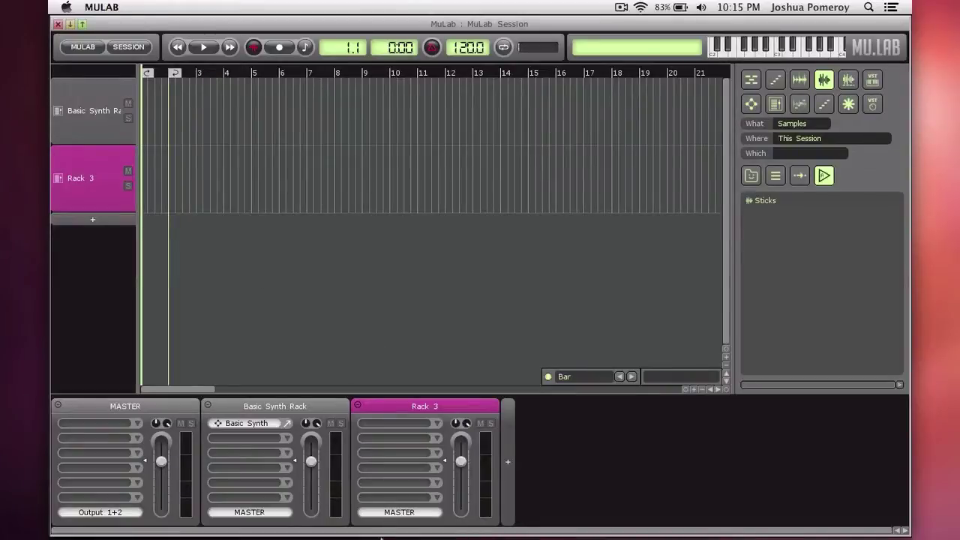
- Browse Finder from the Samples folder into Drum Samples, then return to the MuLab session
mouse_move(375, 525)
click(183, 510)
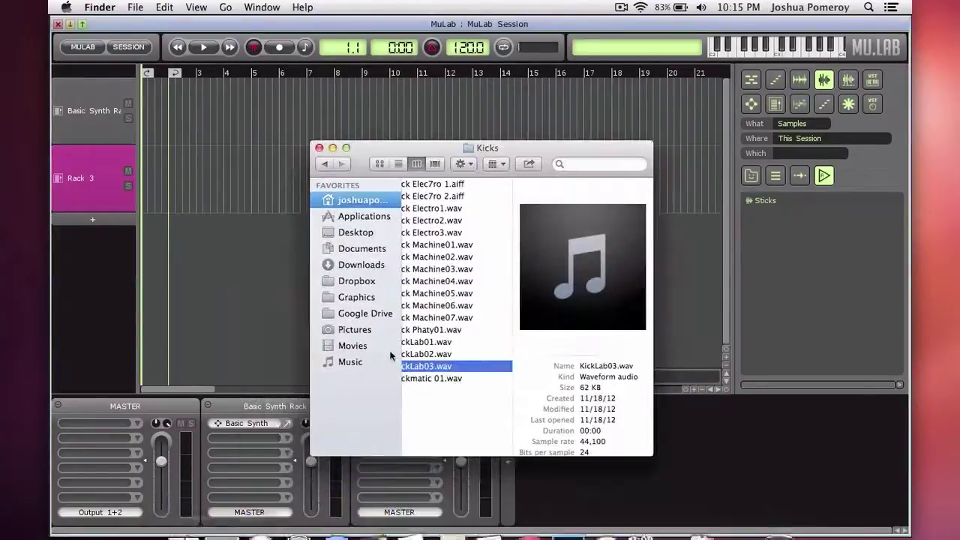
click(452, 399)
key(Left)
key(Left)
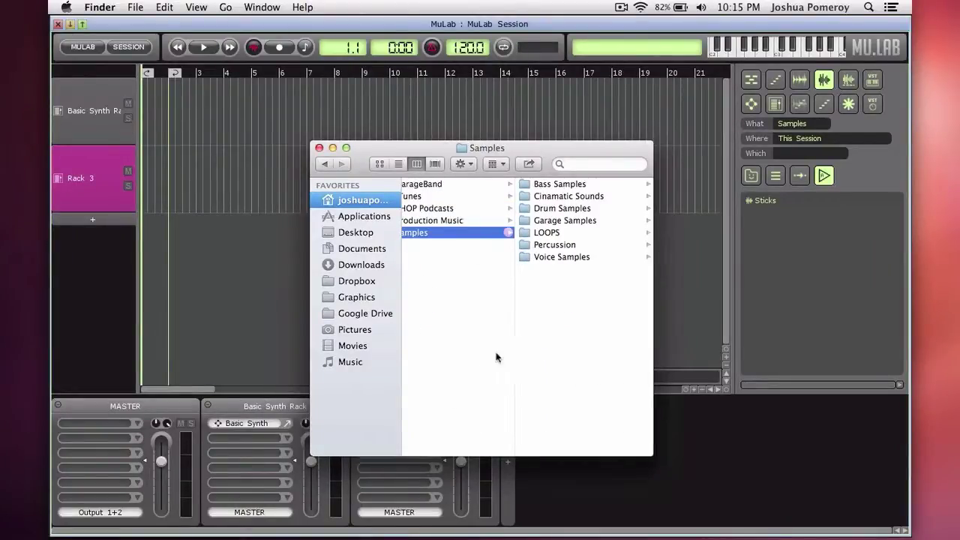
click(547, 208)
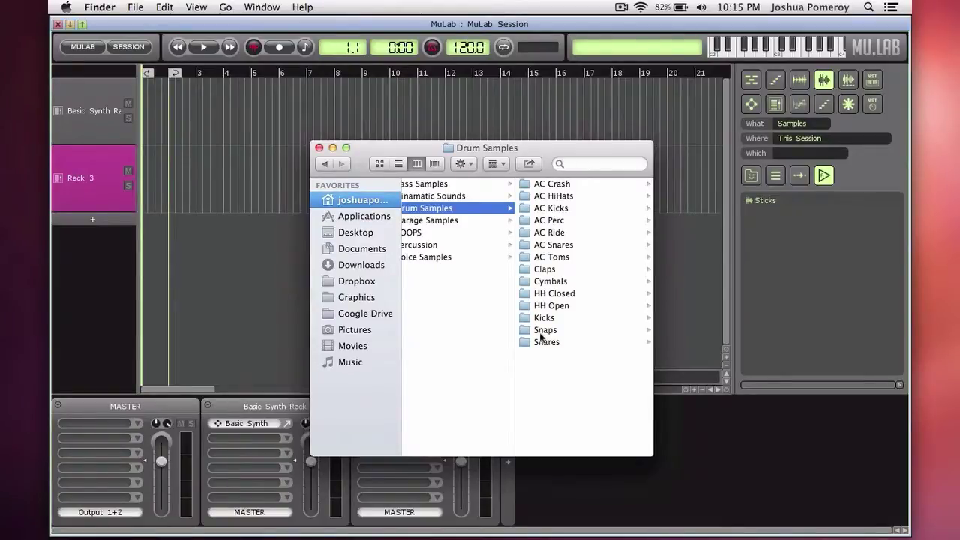
click(826, 263)
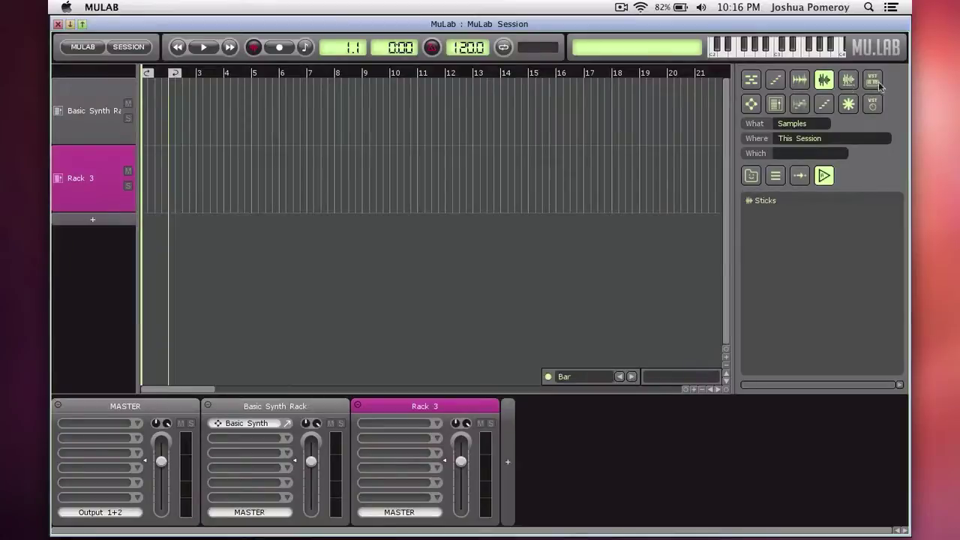
- Check the Audio Files, Samples and Multi-Samples lists, then select Sticks under Samples to preview
click(799, 81)
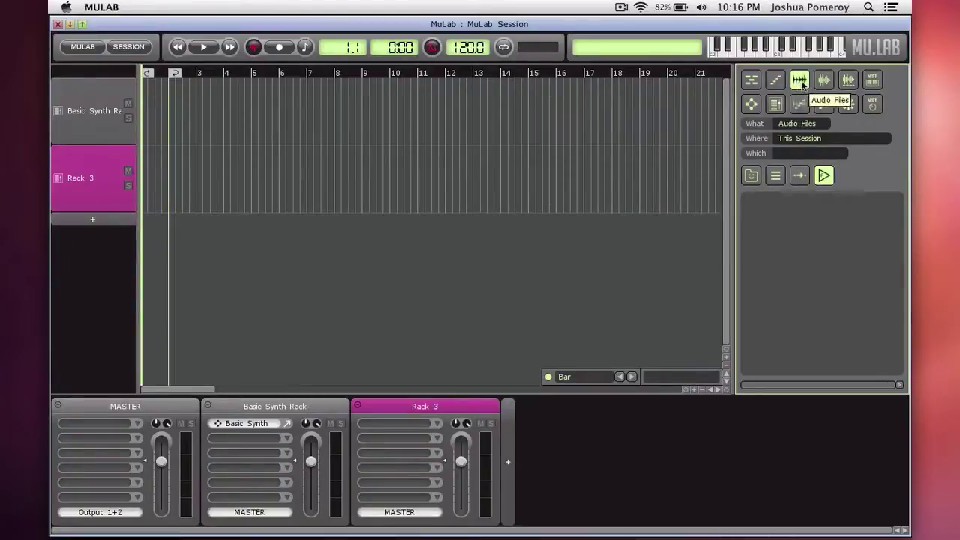
click(826, 82)
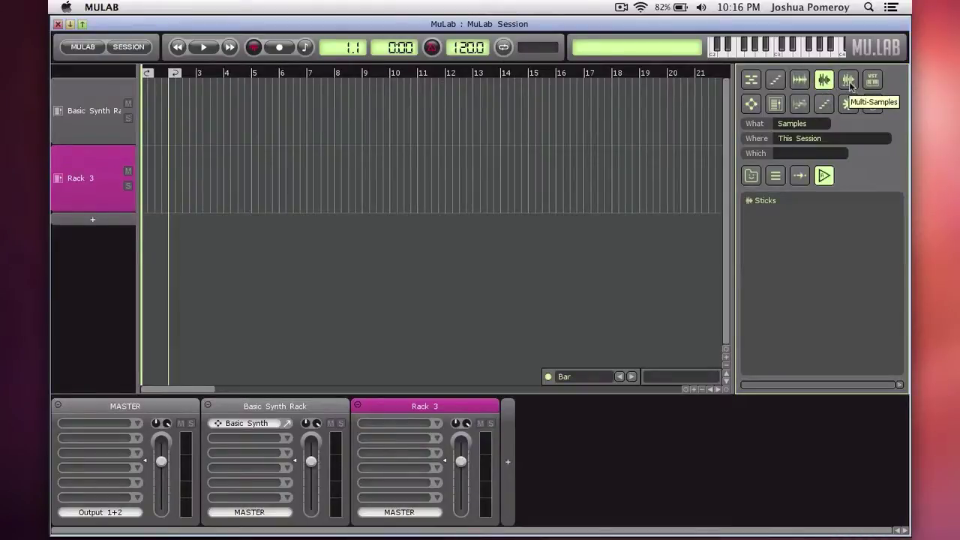
click(848, 81)
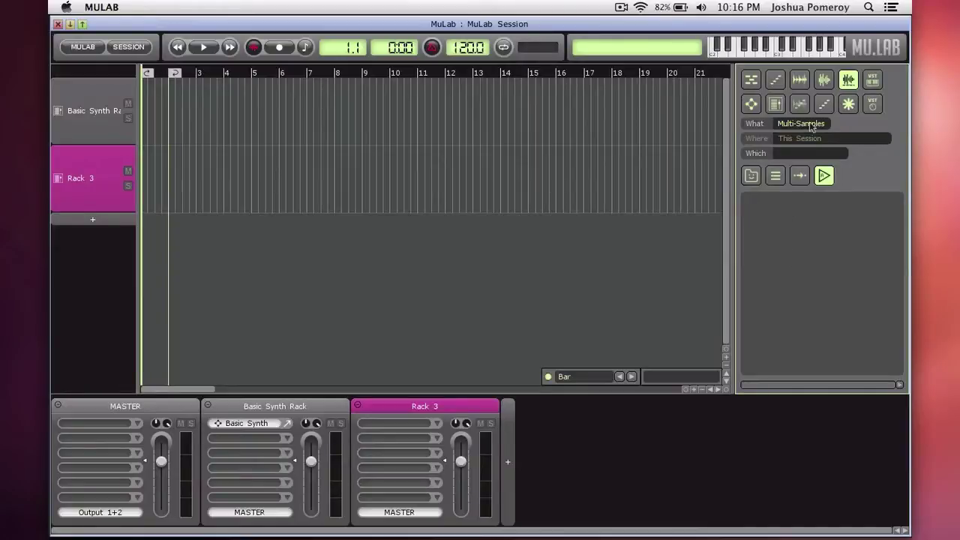
click(827, 84)
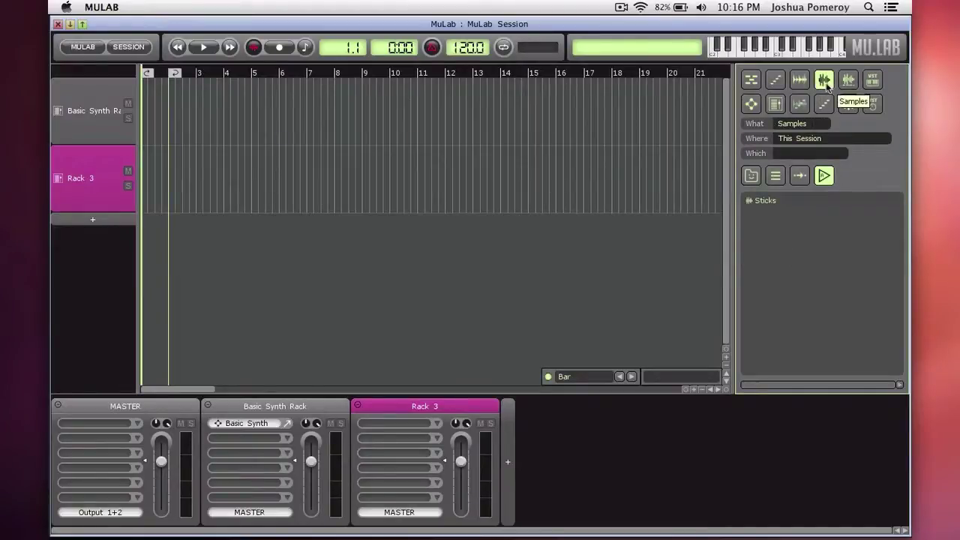
click(766, 204)
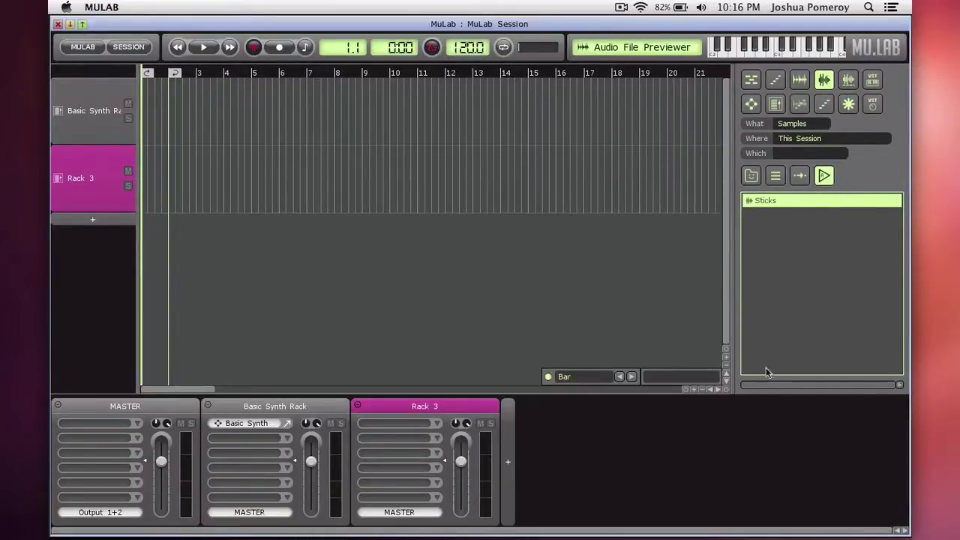
- Preview KickLab03.wav in Finder's Kicks folder, import it into MuLab's Samples, and close Finder
mouse_move(295, 537)
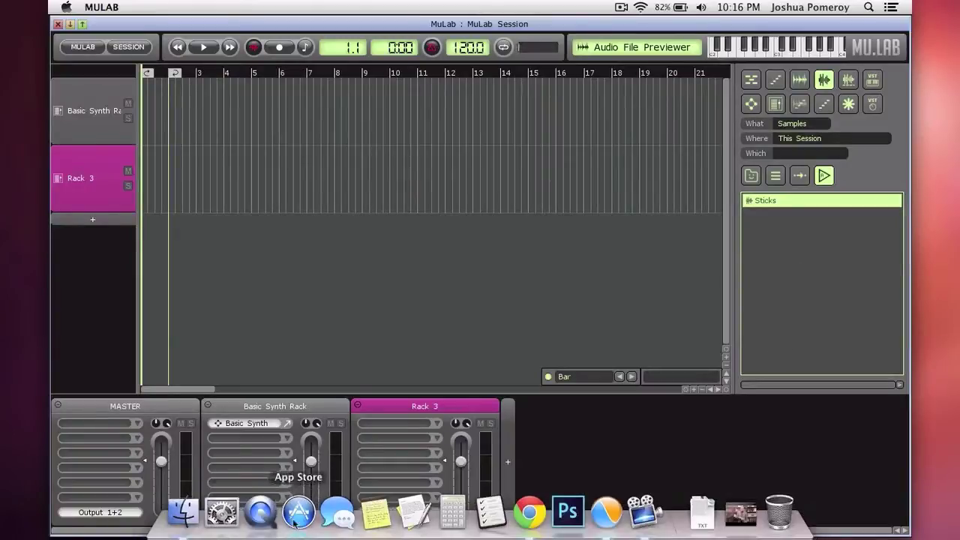
click(183, 516)
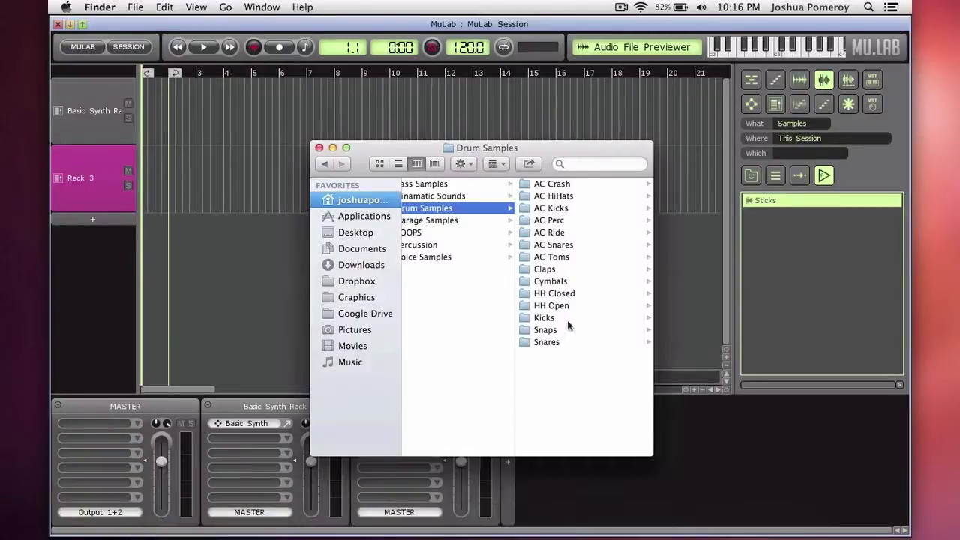
click(544, 317)
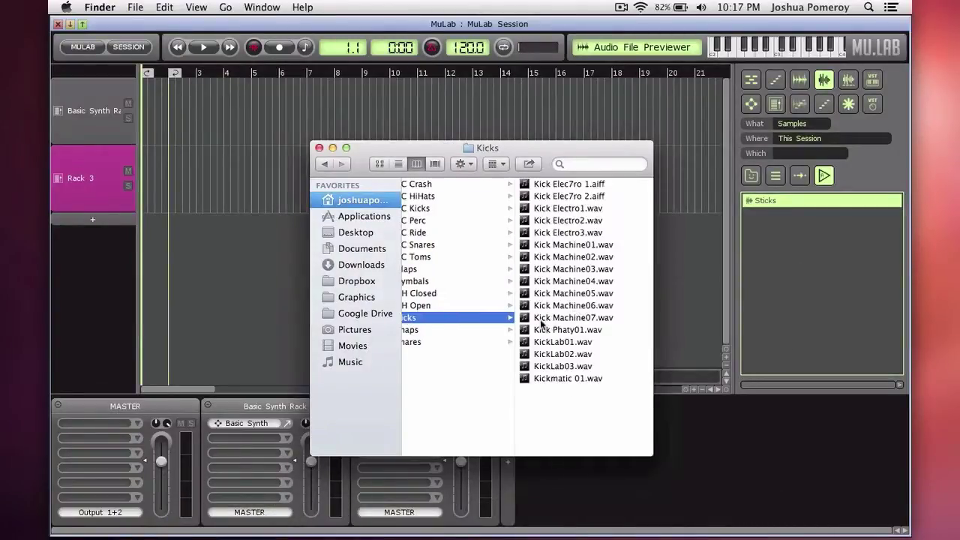
click(570, 367)
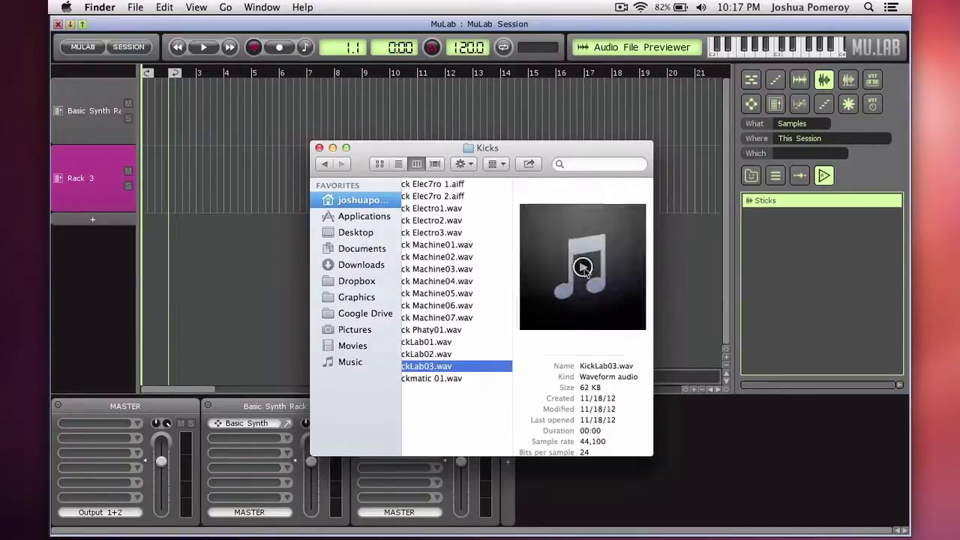
click(582, 268)
drag(432, 372, 845, 252)
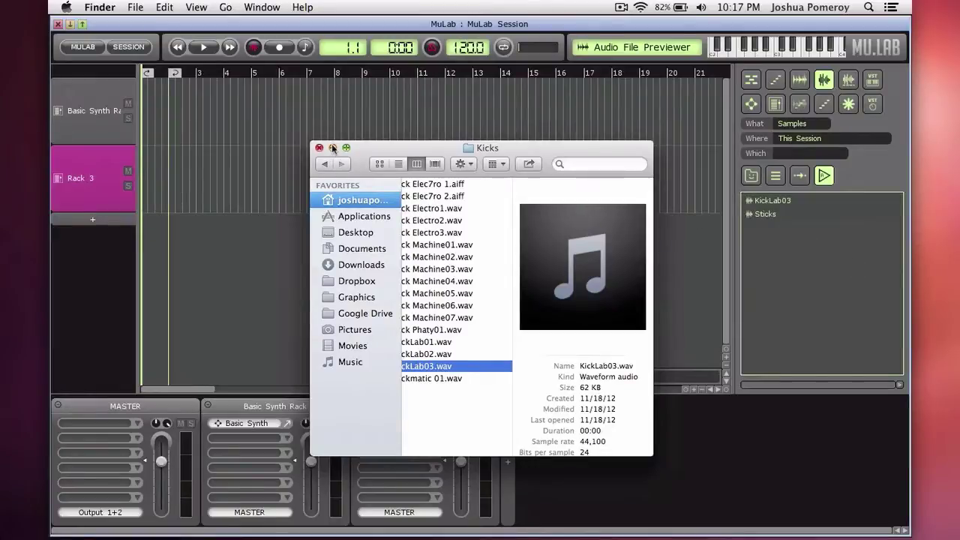
key(super+w)
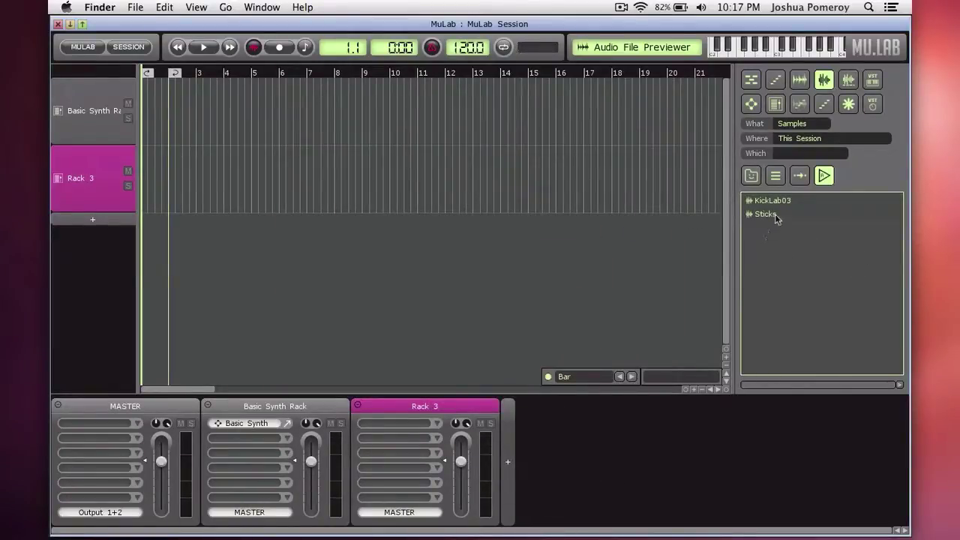
- Drag KickLab03 into the mixer to create a new Rack 4 channel
click(780, 206)
click(773, 205)
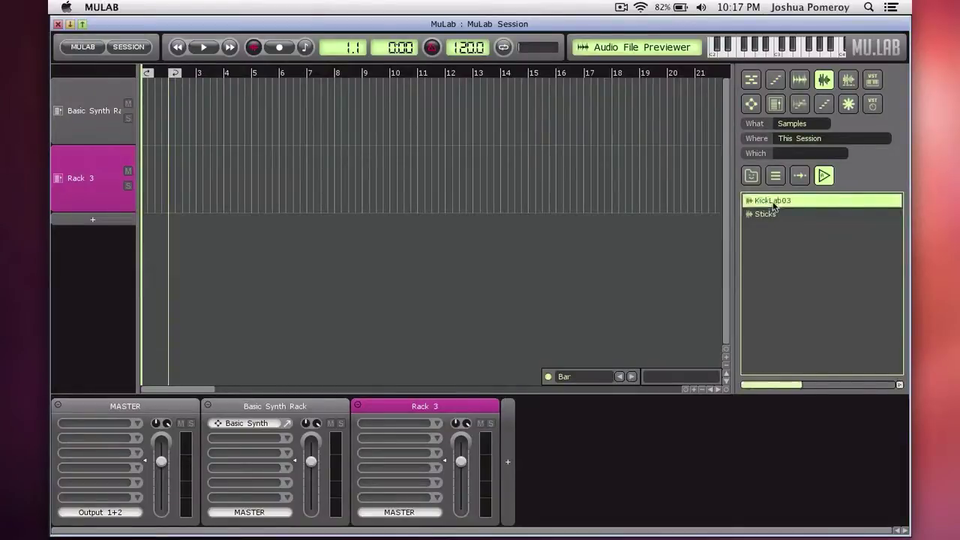
drag(773, 204, 531, 473)
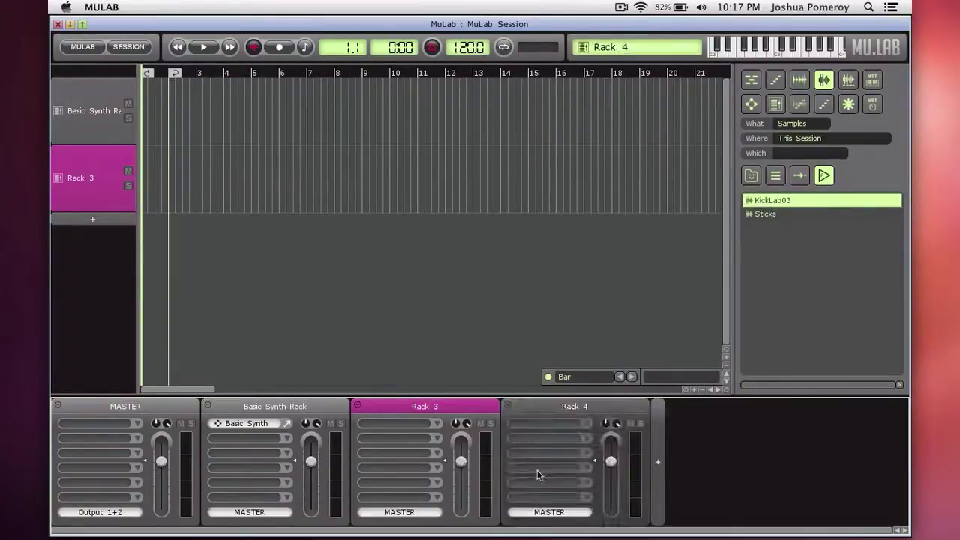
- Load MuSampla from MuTools Factory Instruments into the rack, drop KickLab03 into it, and play a note
click(590, 425)
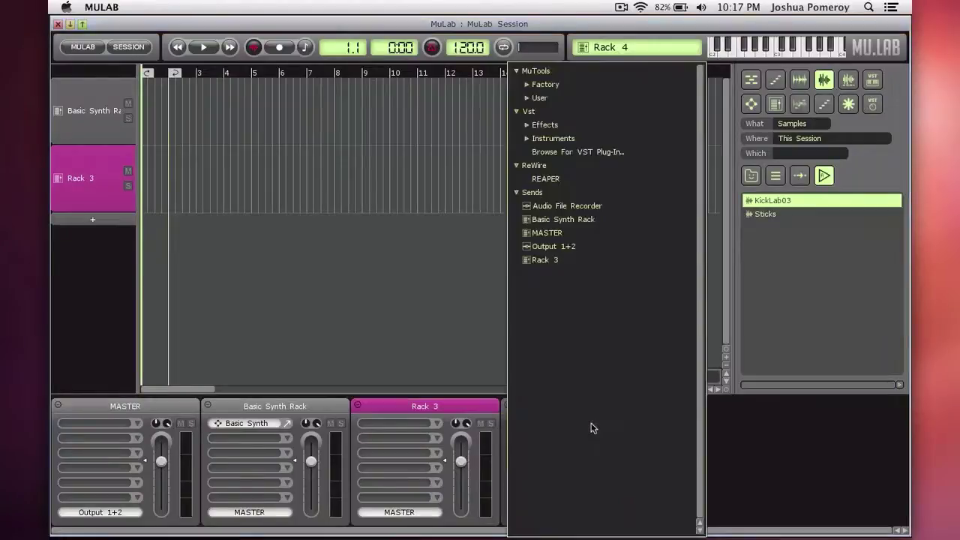
click(588, 86)
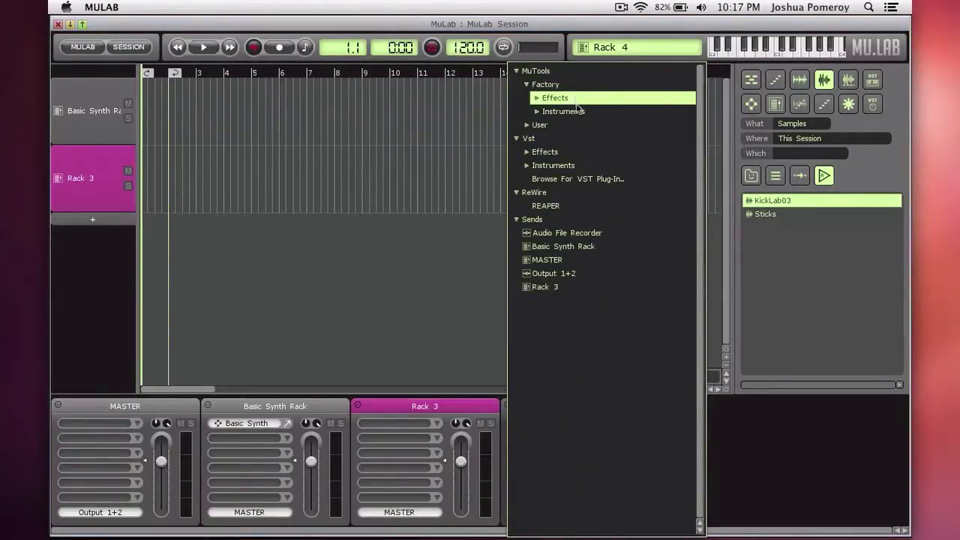
click(614, 111)
click(615, 125)
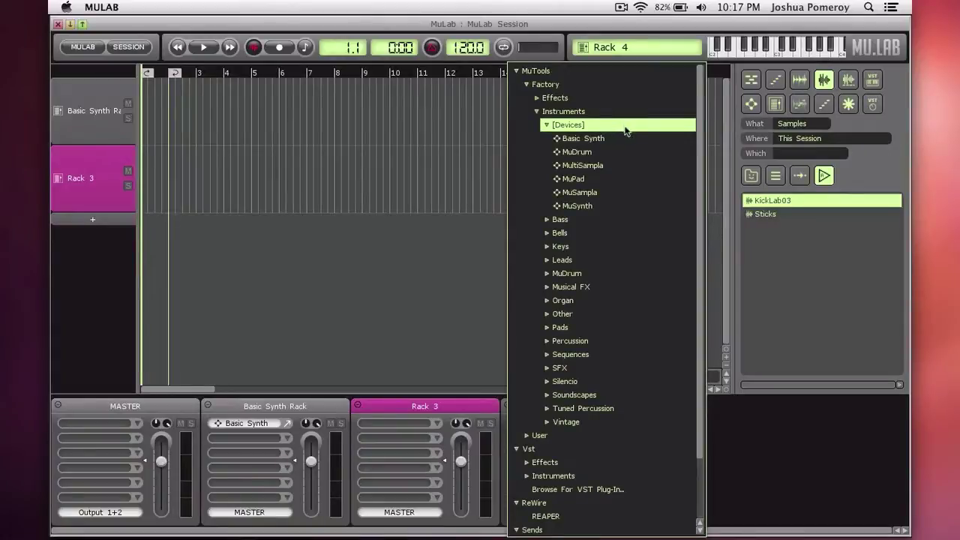
click(610, 193)
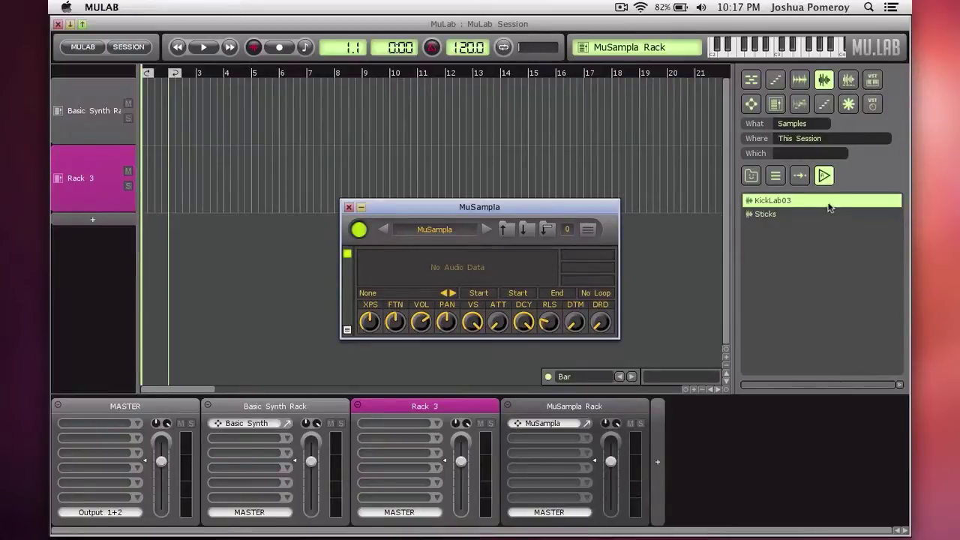
drag(825, 201, 478, 271)
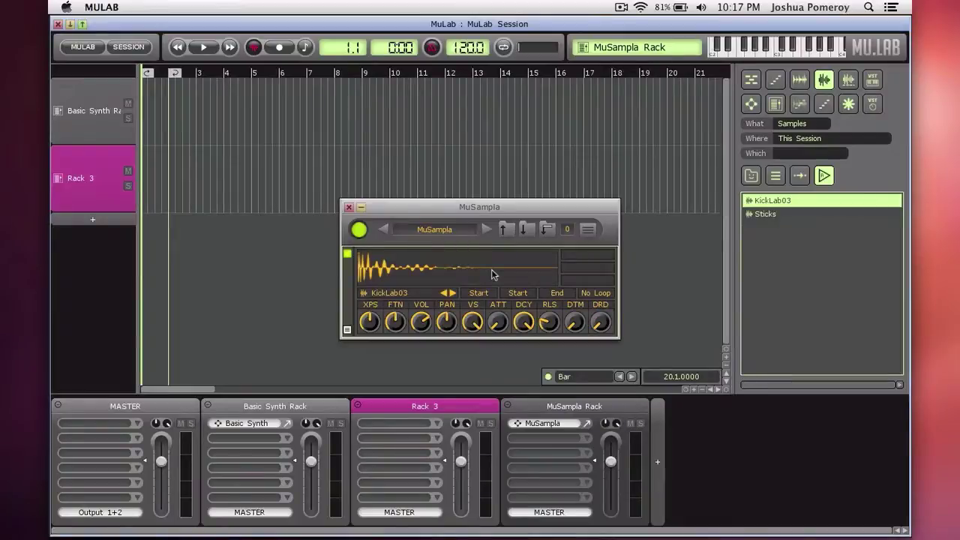
click(748, 53)
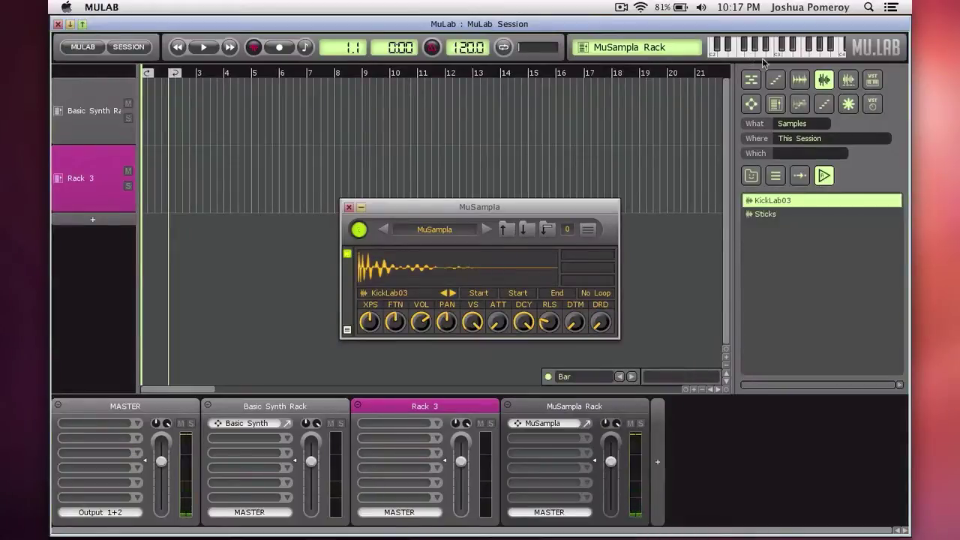
double_click(480, 272)
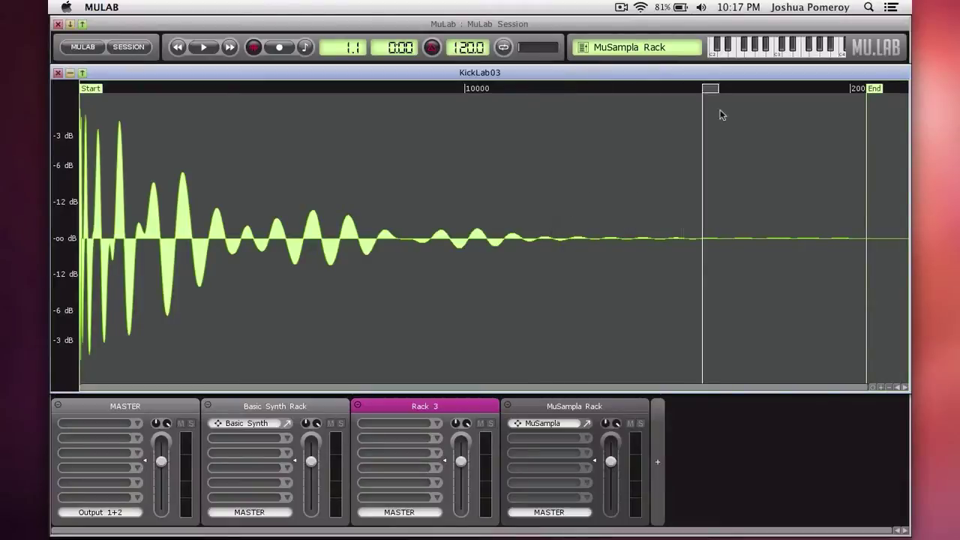
click(59, 73)
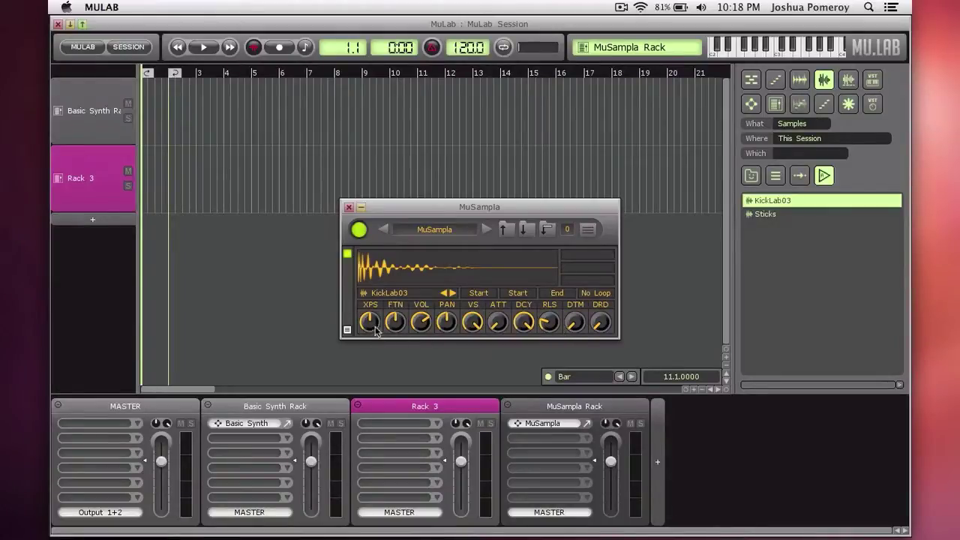
- Close the MuSampla window and drag KickLab03 onto the arrangement timeline
mouse_move(399, 331)
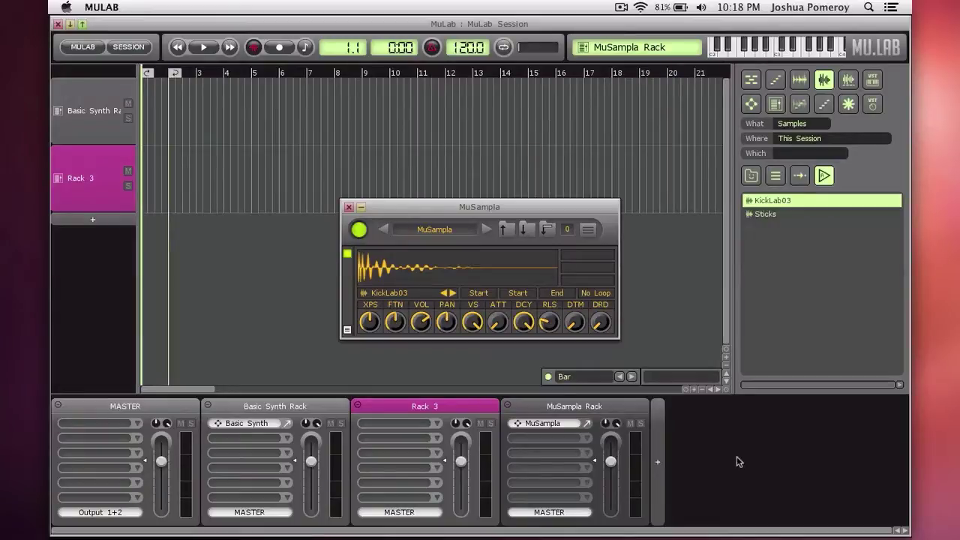
click(349, 207)
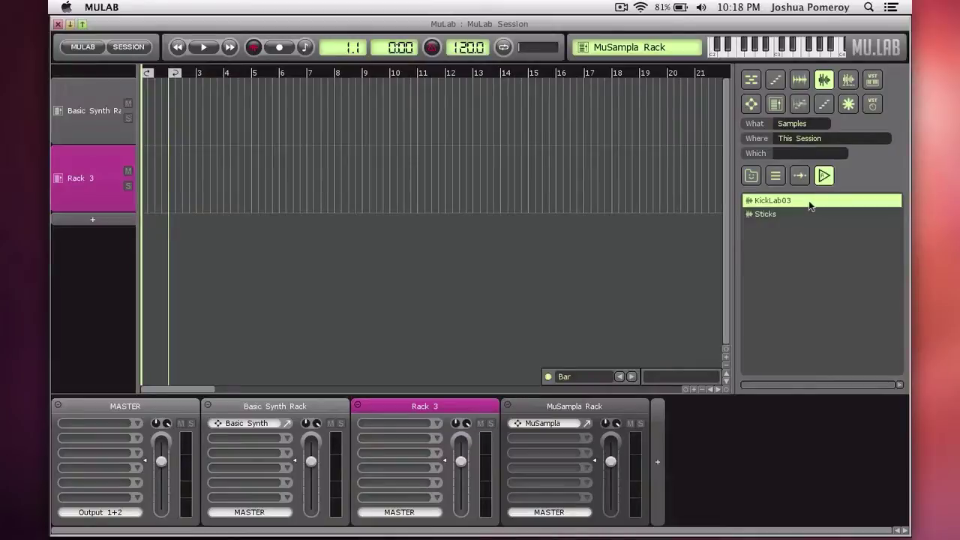
drag(793, 208, 155, 242)
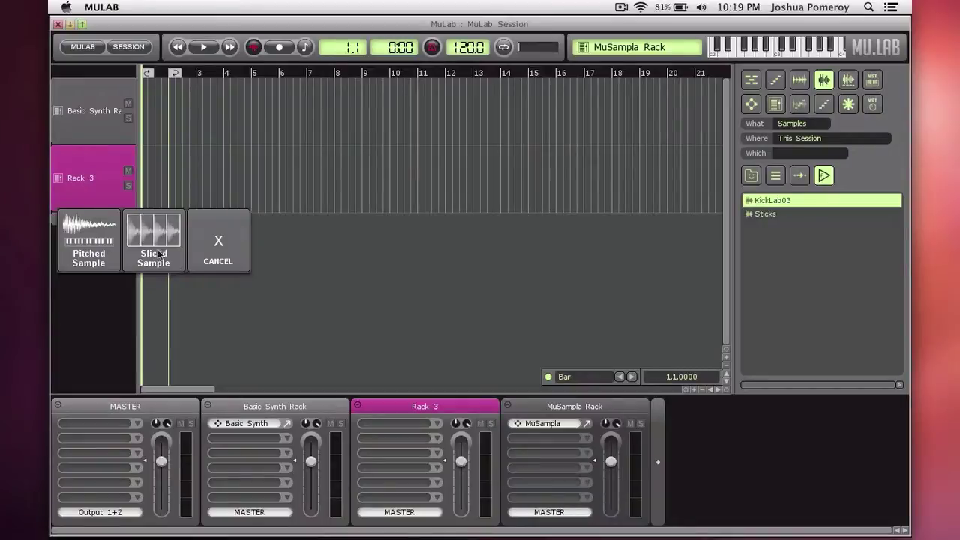
- Pick the sample type to create the KickLab03 track, then open its clip in the note editor
click(154, 239)
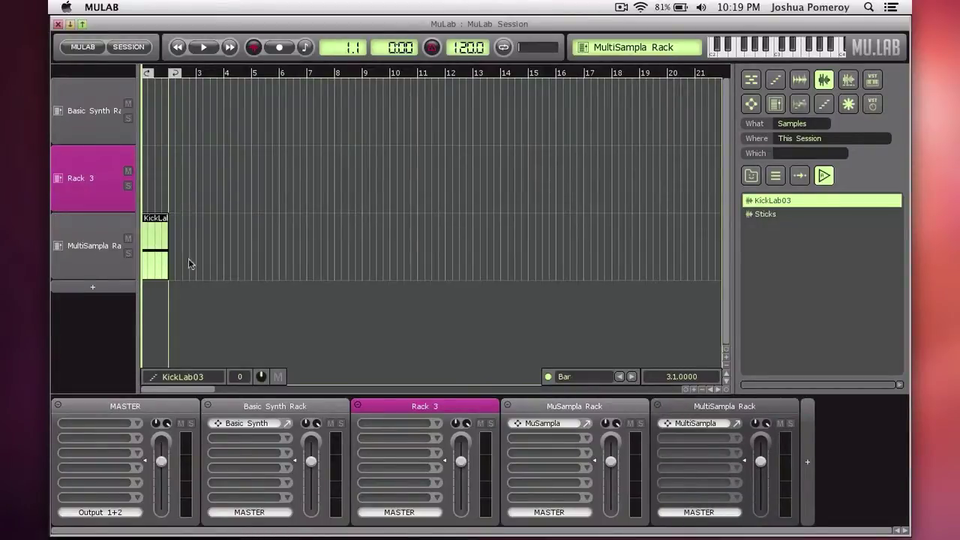
double_click(153, 264)
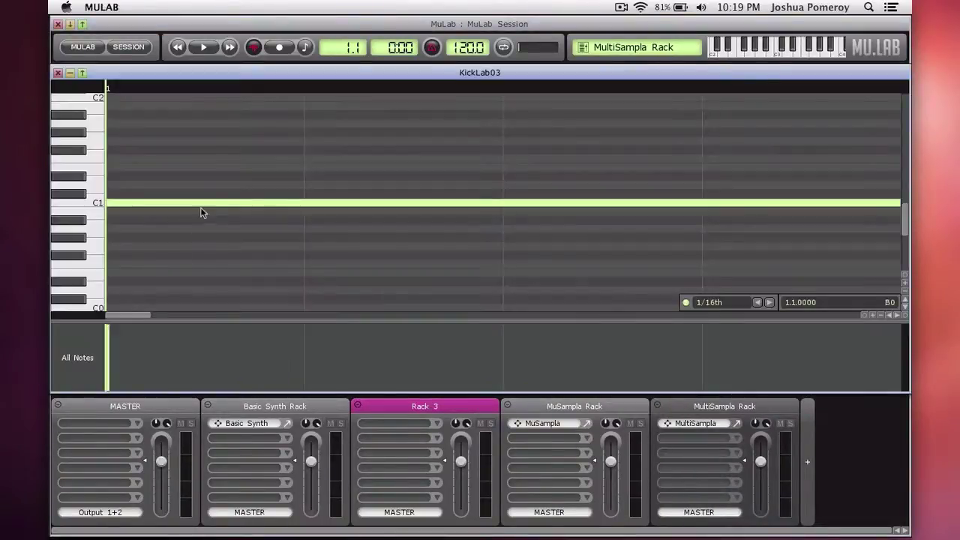
- Audition the C1 kick note, close the KickLab03 clip editor, and open the MultiSampla instrument
click(93, 207)
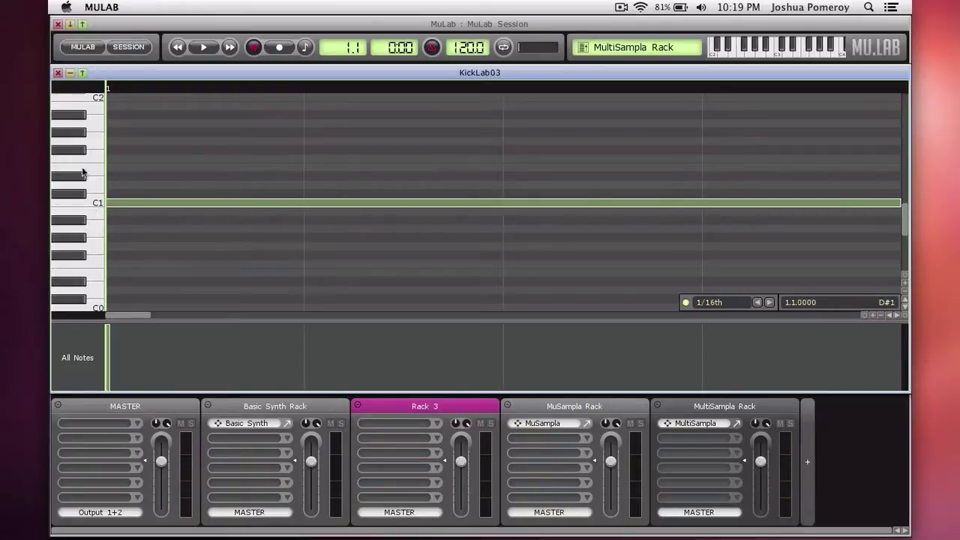
click(58, 73)
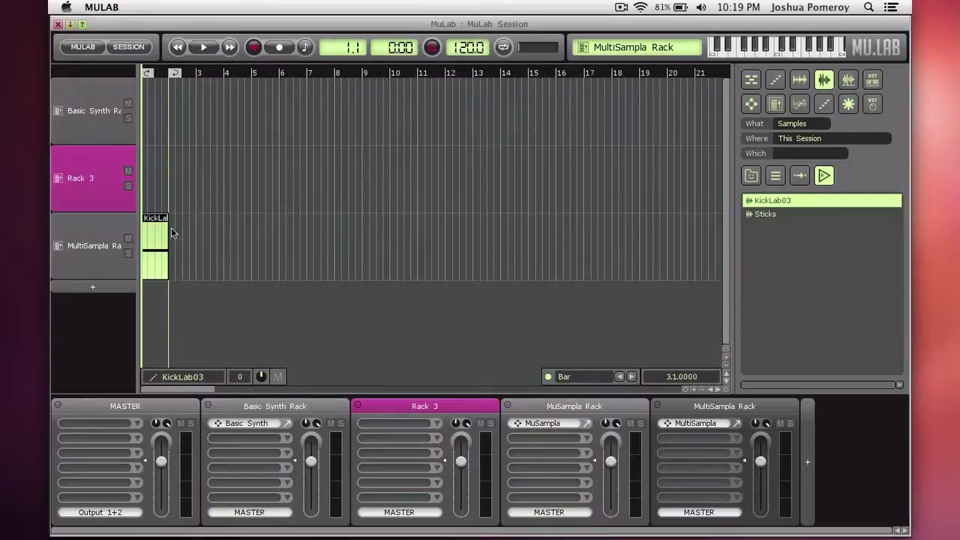
click(738, 425)
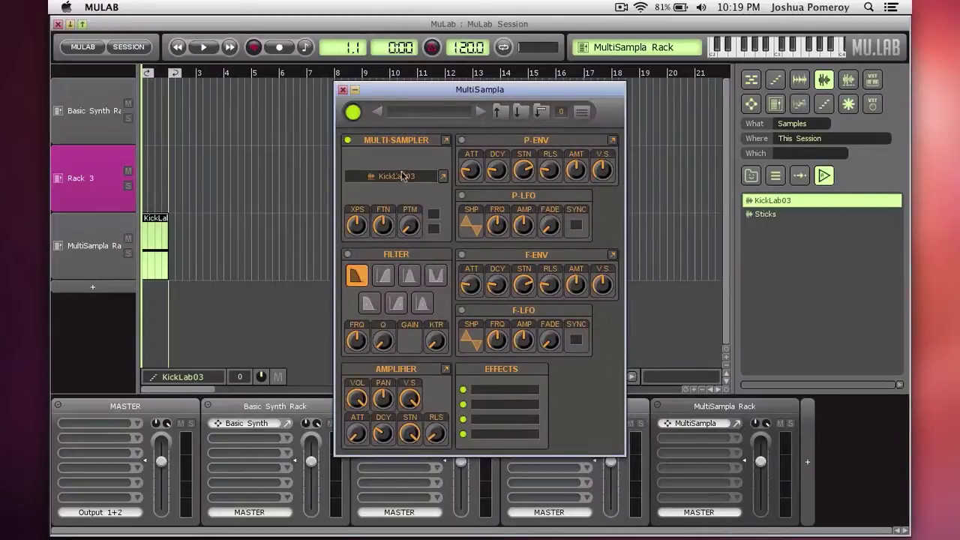
- Open the KickLab03 key map in MultiSampla, showing the kick as a single C1 zone
mouse_move(381, 429)
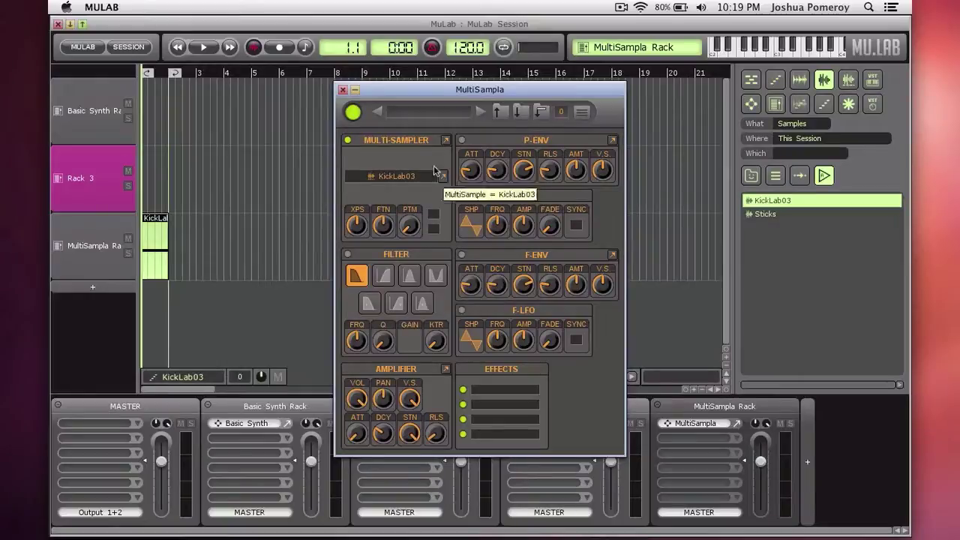
click(445, 177)
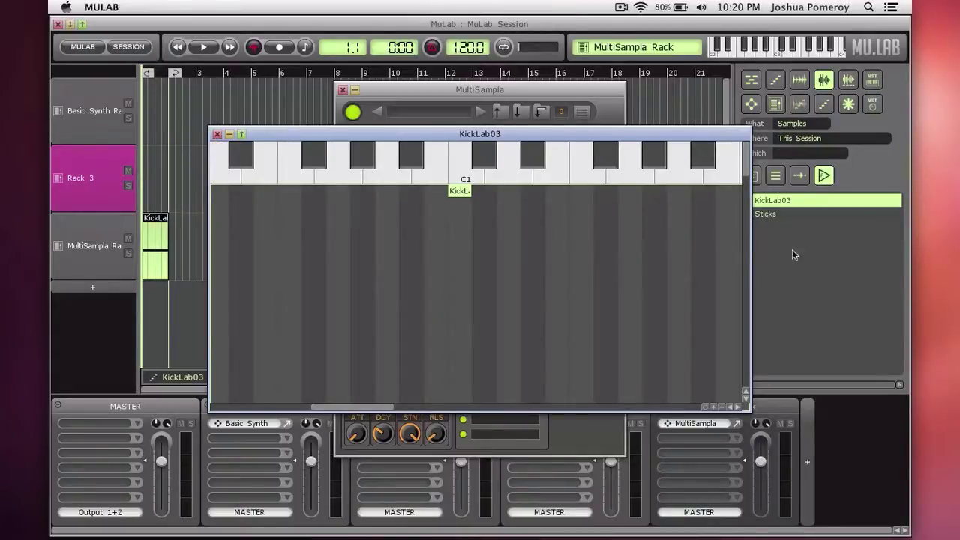
- Briefly add and inspect a Sticks key zone, then remove it and close the KickLab03 key map
drag(769, 213, 533, 198)
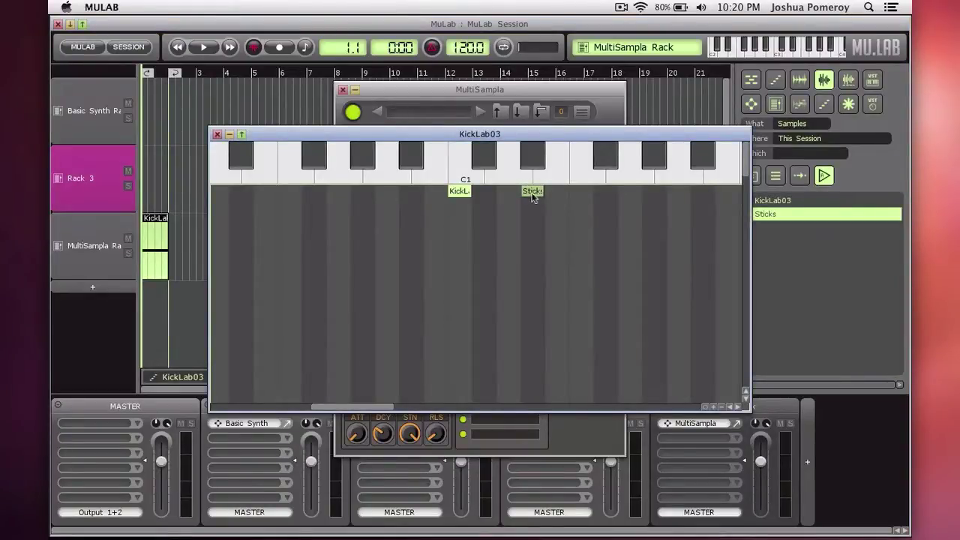
double_click(532, 196)
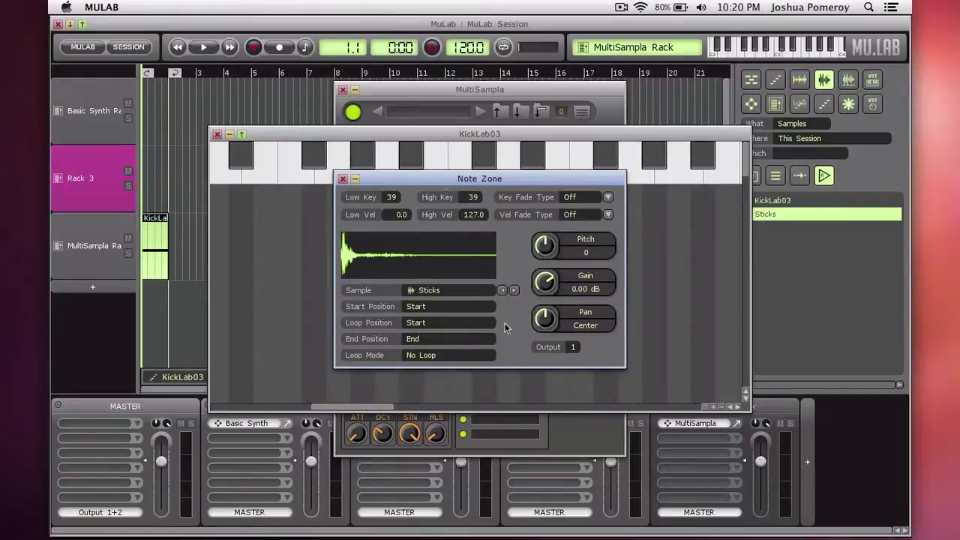
double_click(384, 266)
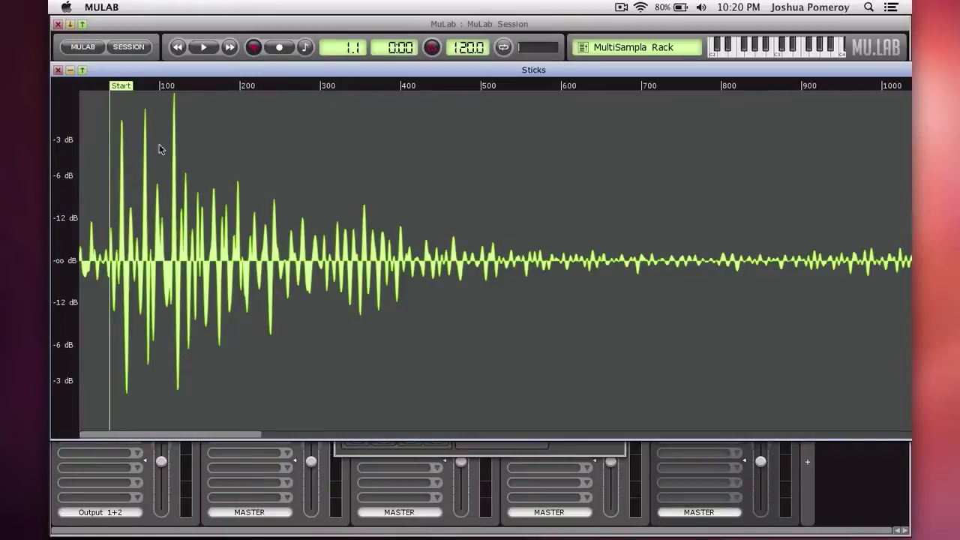
click(57, 69)
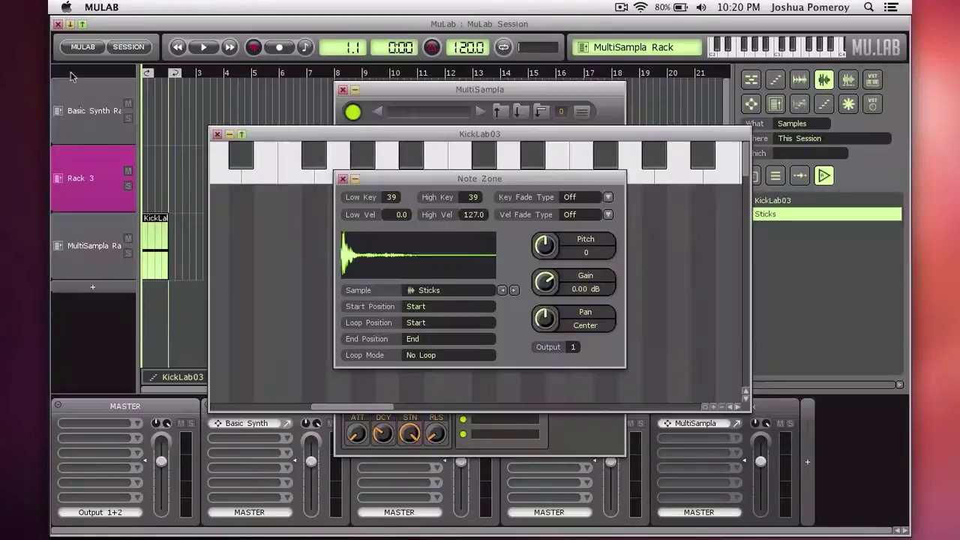
click(341, 180)
drag(596, 236, 513, 193)
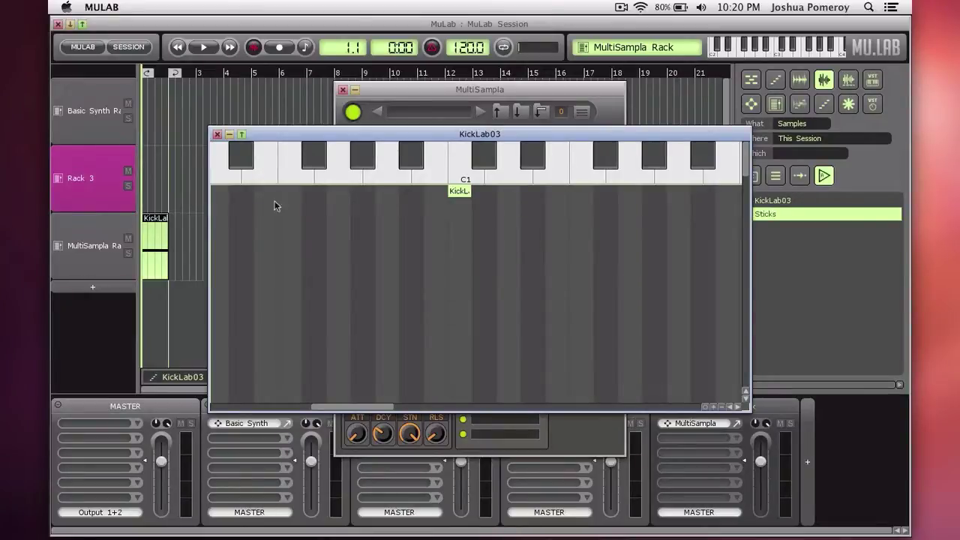
click(217, 133)
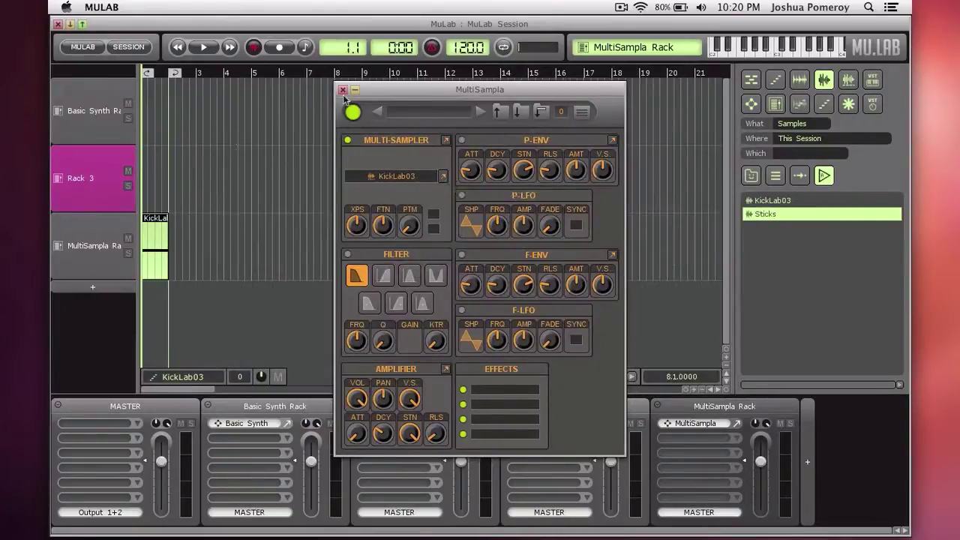
- Close MultiSampla and drop KickLab03 into the arrangement as a pitched sample on a new track
click(343, 90)
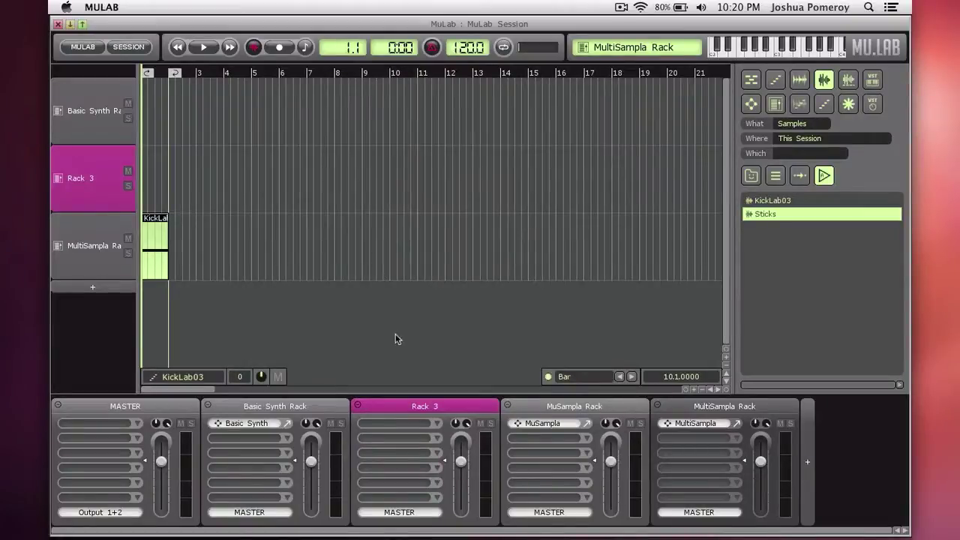
drag(773, 200, 150, 319)
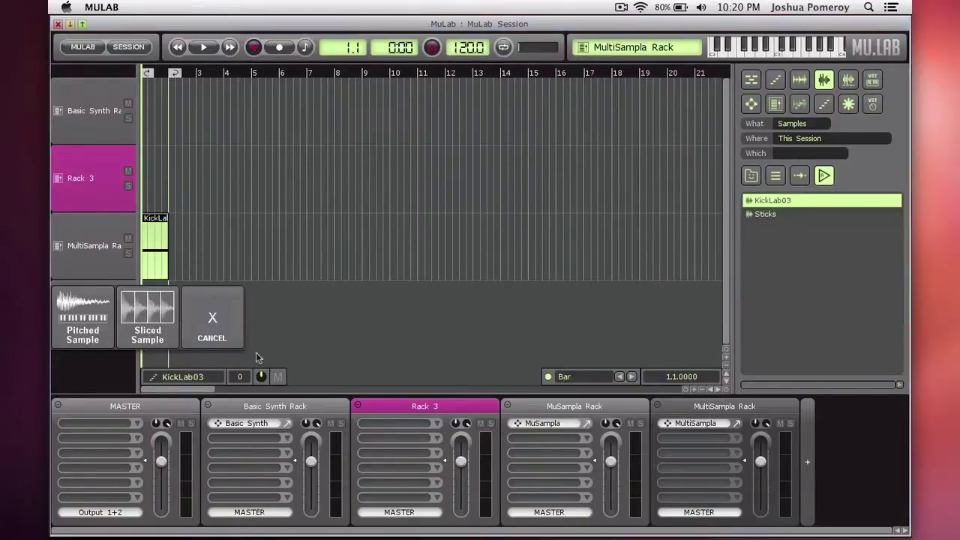
click(89, 324)
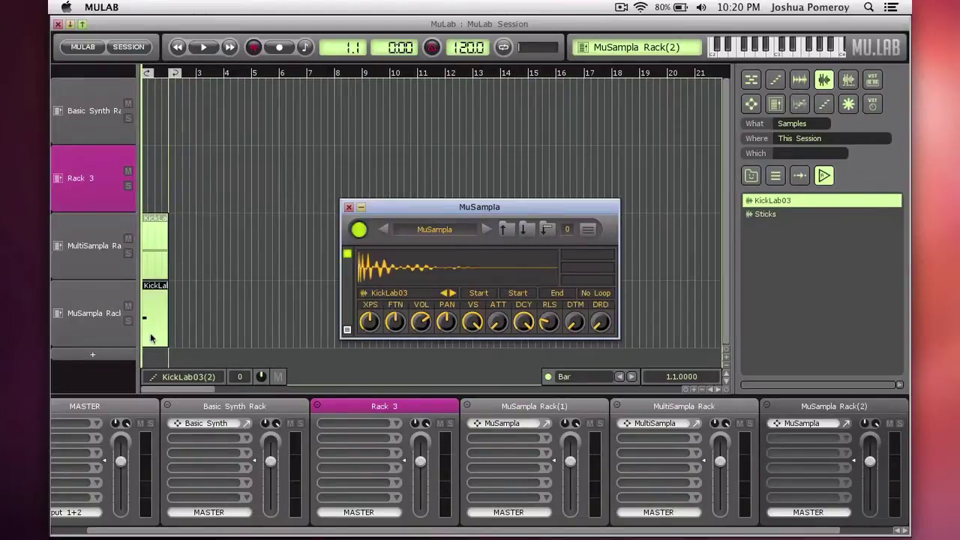
- Audition the KickLab03(2) clip's kick on C3, then close the note editor and MuSampla window
click(149, 332)
double_click(149, 332)
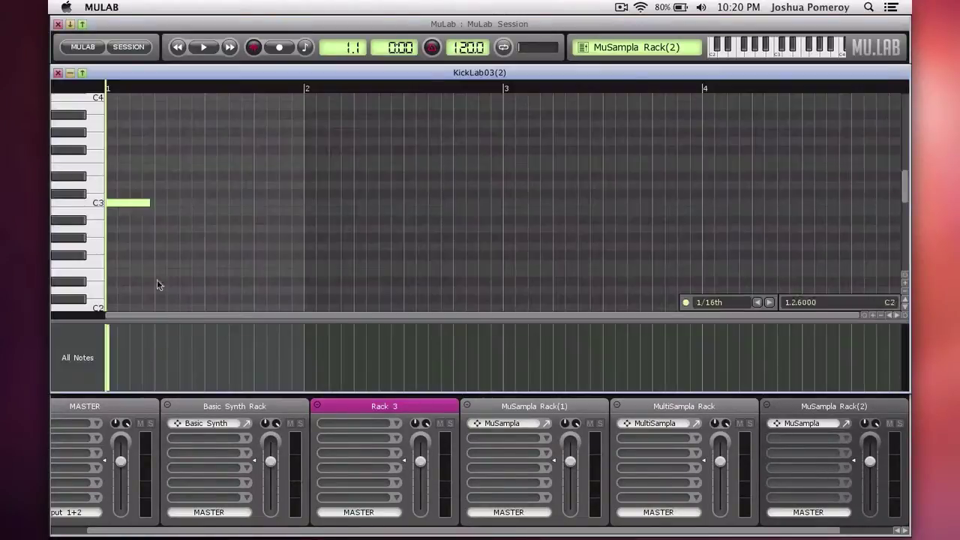
click(94, 201)
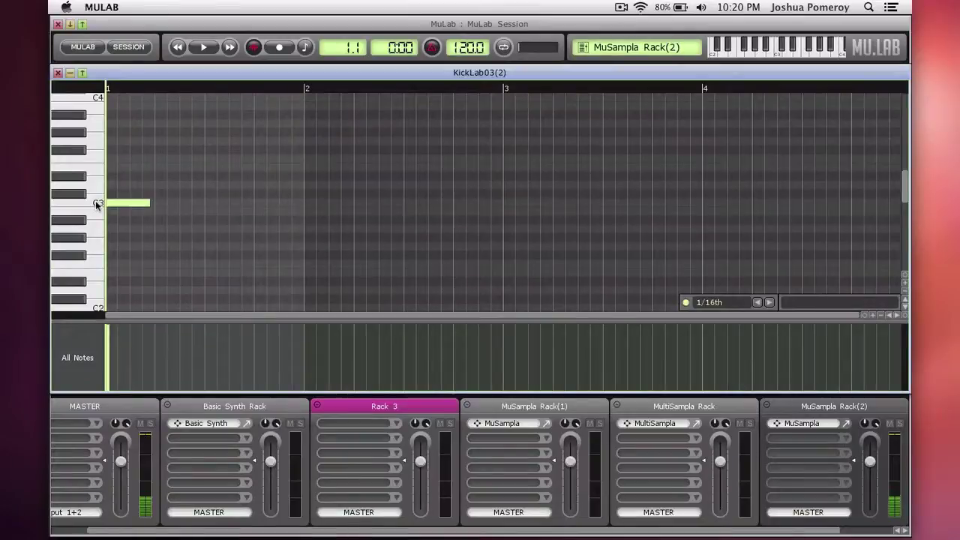
click(95, 203)
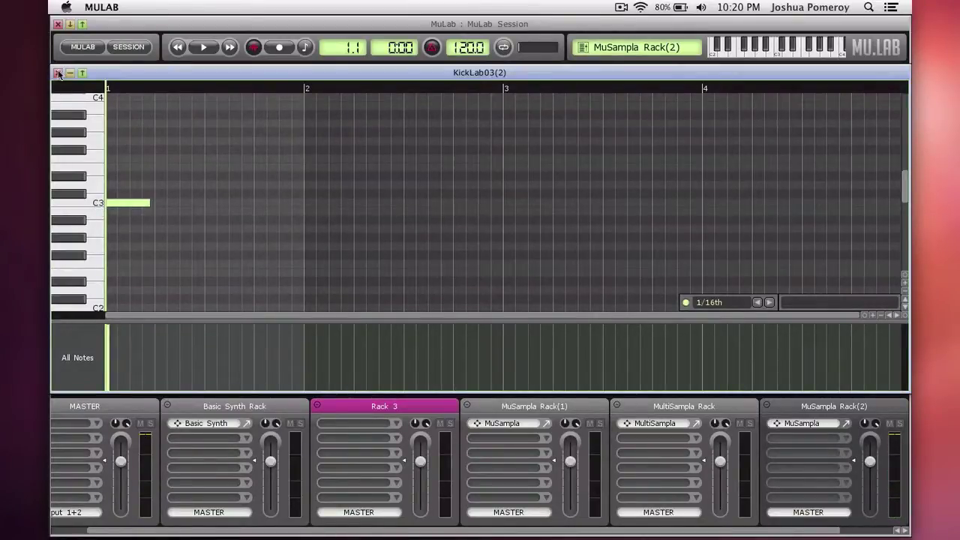
click(59, 74)
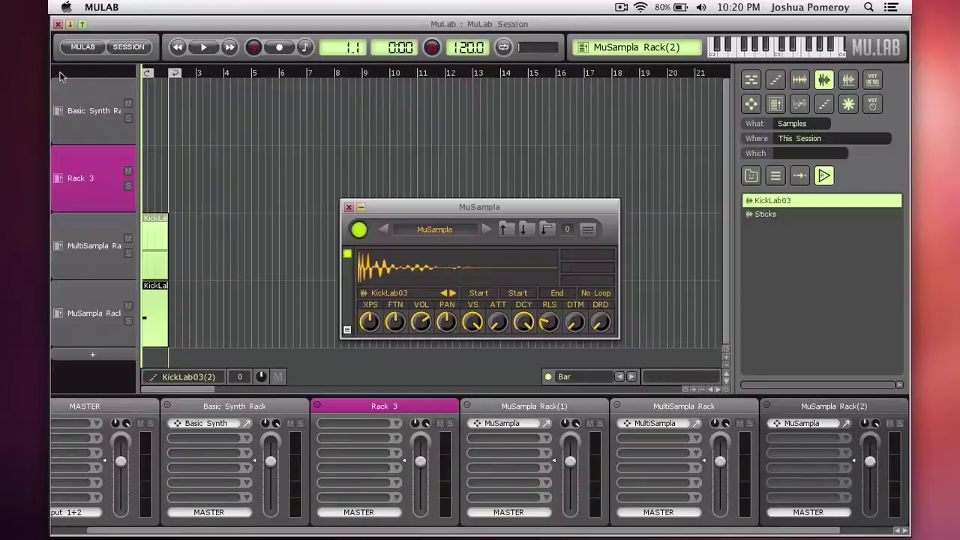
click(348, 207)
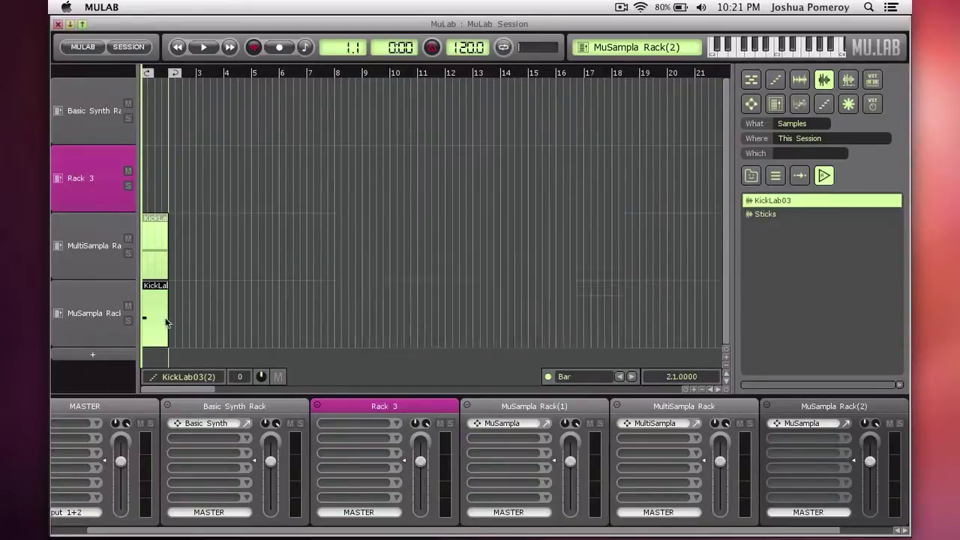
- Delete the MultiSampla Rack kick clip and draw two short C3 notes in KickLab03(2)
click(152, 230)
key(Delete)
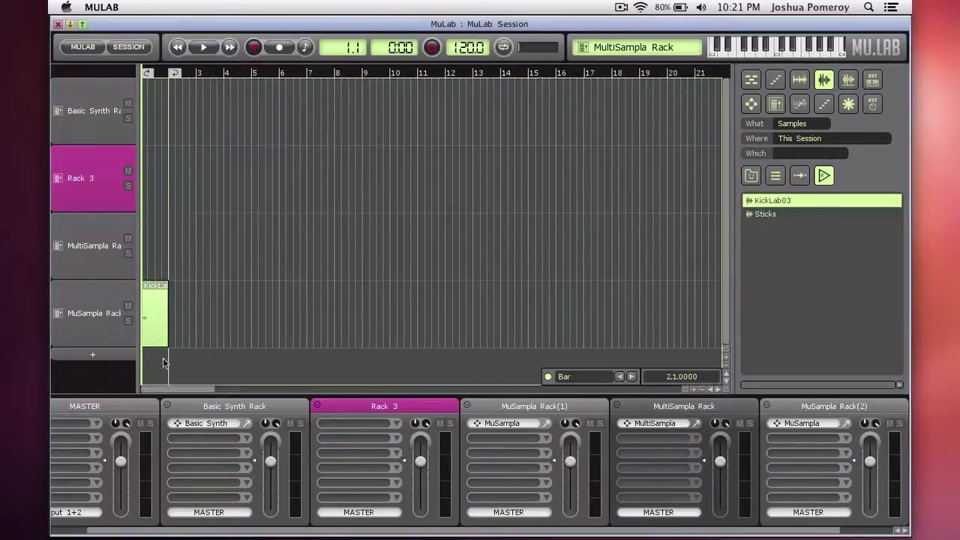
double_click(155, 318)
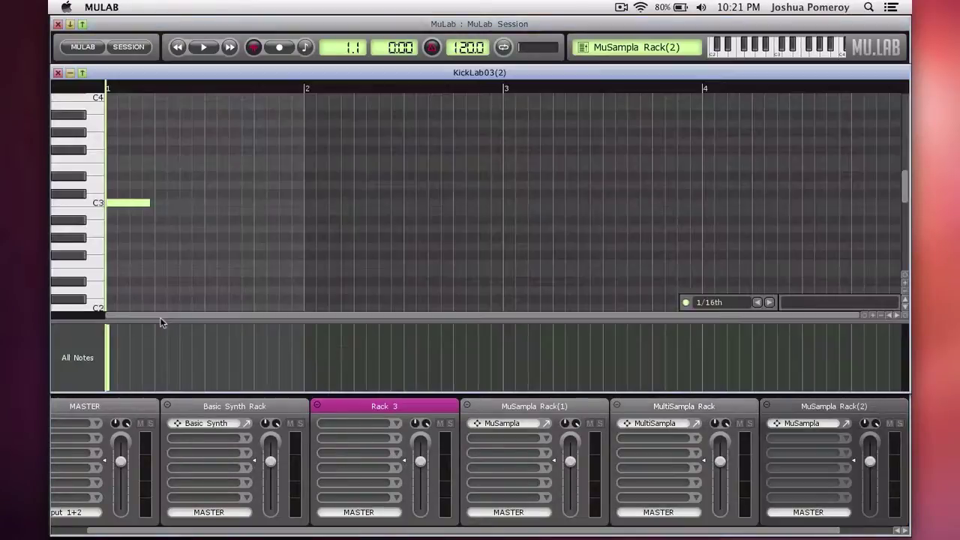
click(207, 204)
click(256, 204)
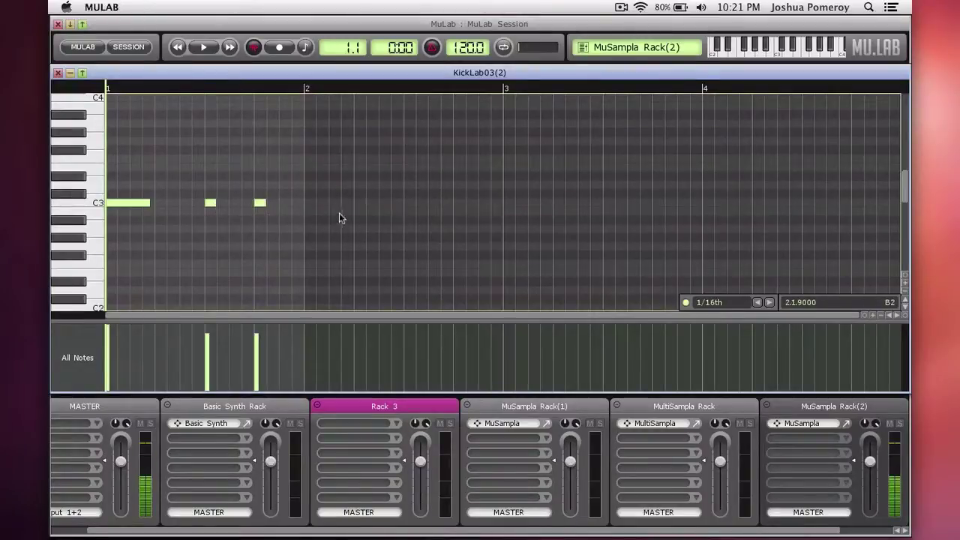
key(space)
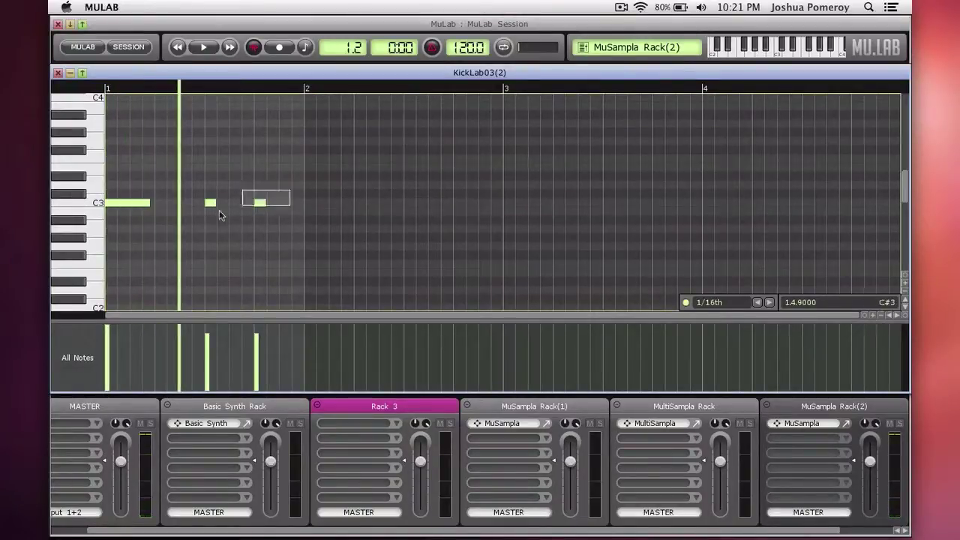
- Shift the C3 notes a step earlier, add a third note, and shorten the first one
drag(211, 203, 161, 203)
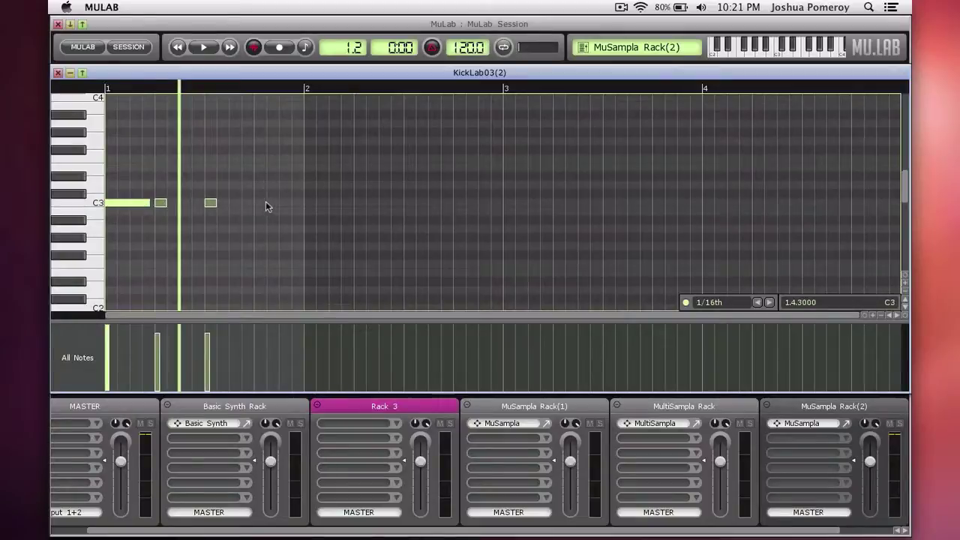
click(262, 203)
key(space)
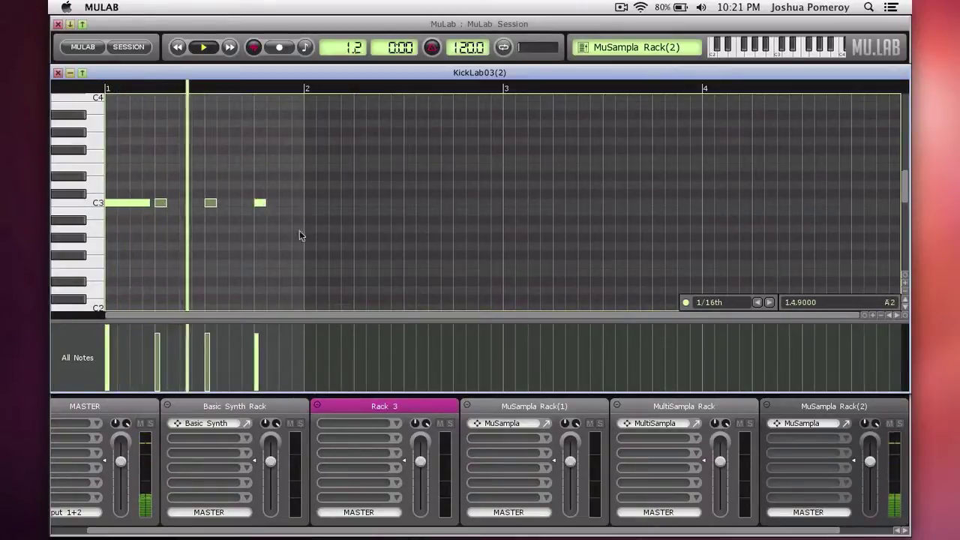
key(space)
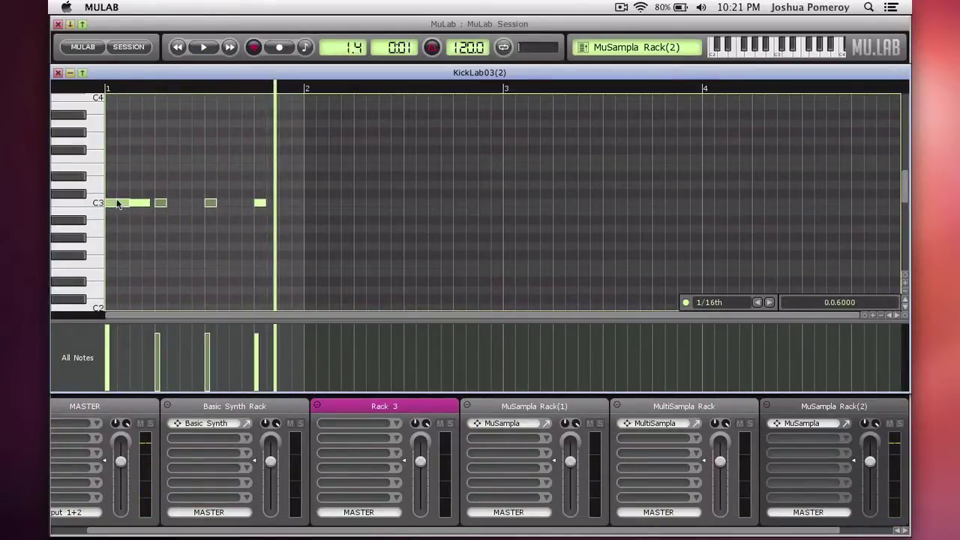
drag(149, 203, 129, 203)
key(space)
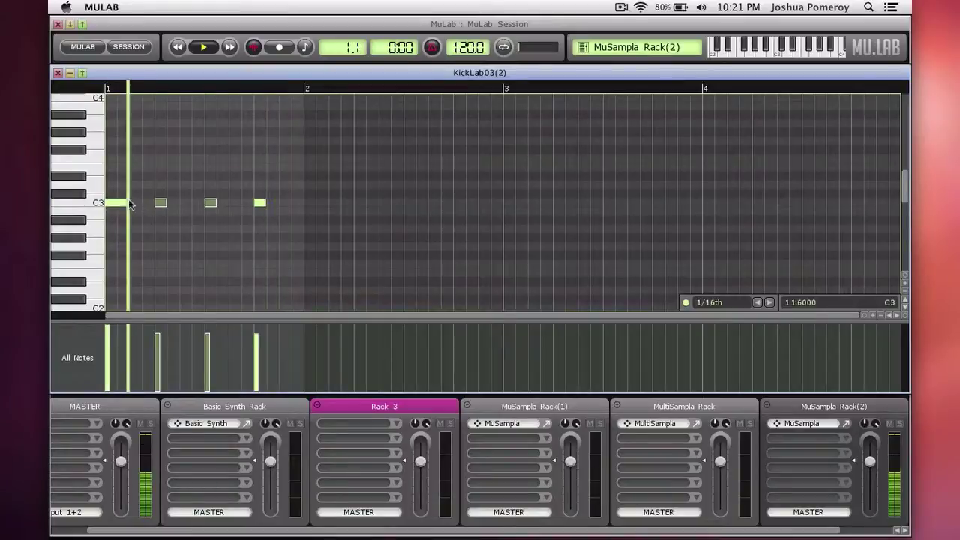
key(Escape)
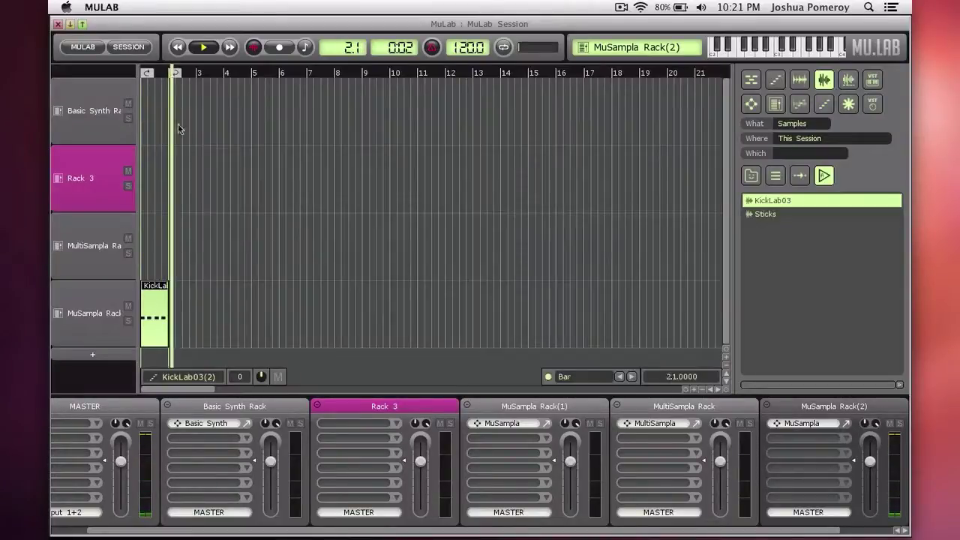
- Enable looping and play back the looped four-hit kick pattern
key(space)
click(503, 47)
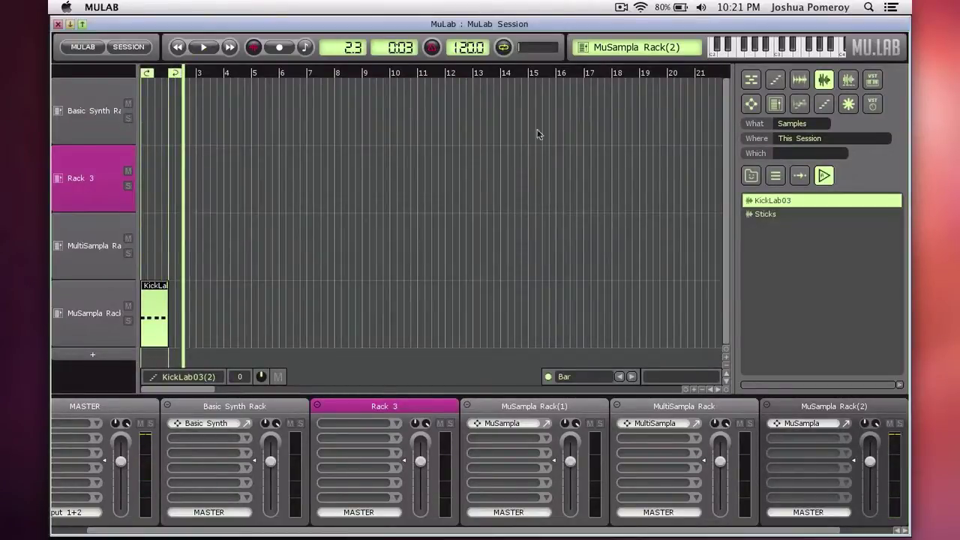
key(space)
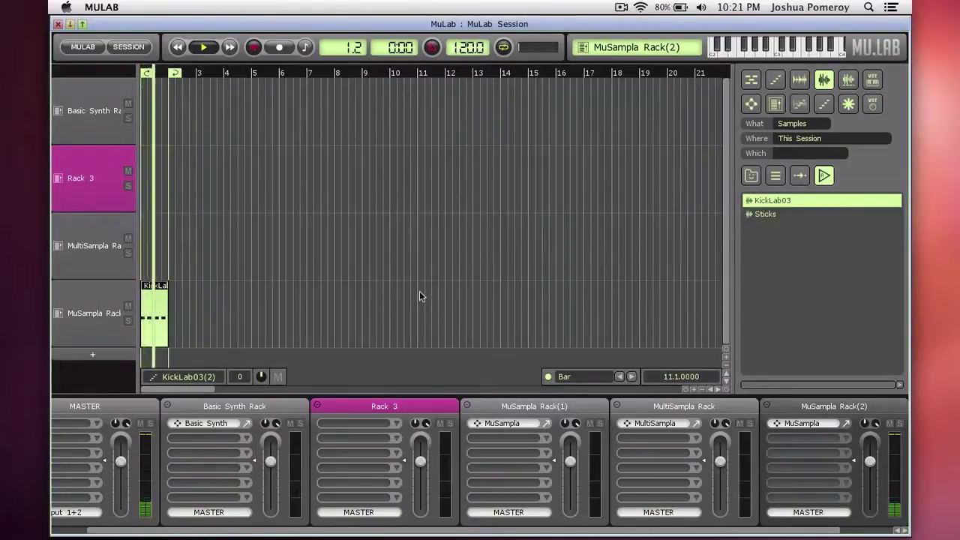
key(space)
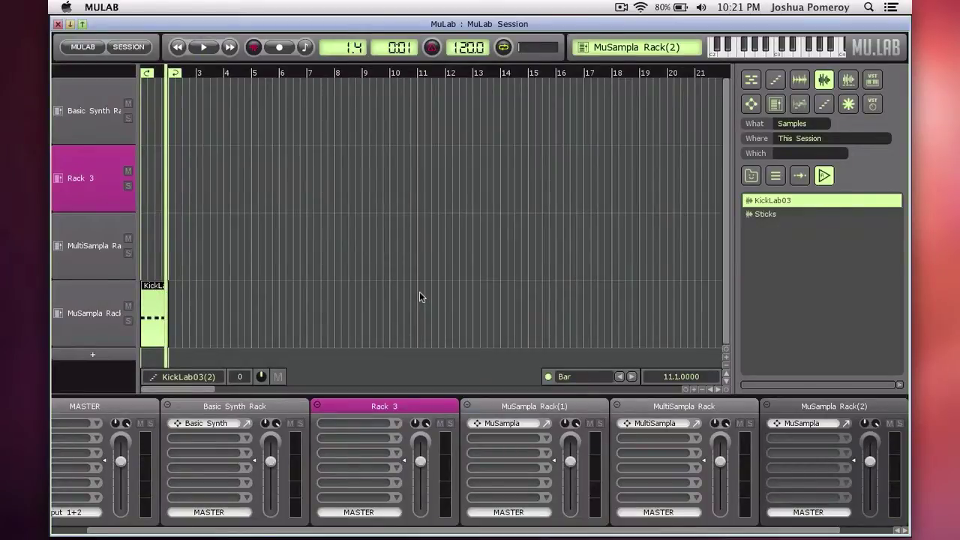
- Drag KickLab02.wav from Finder's Kicks folder into the arranger as a streamed file
scroll(97, 245, down, 3)
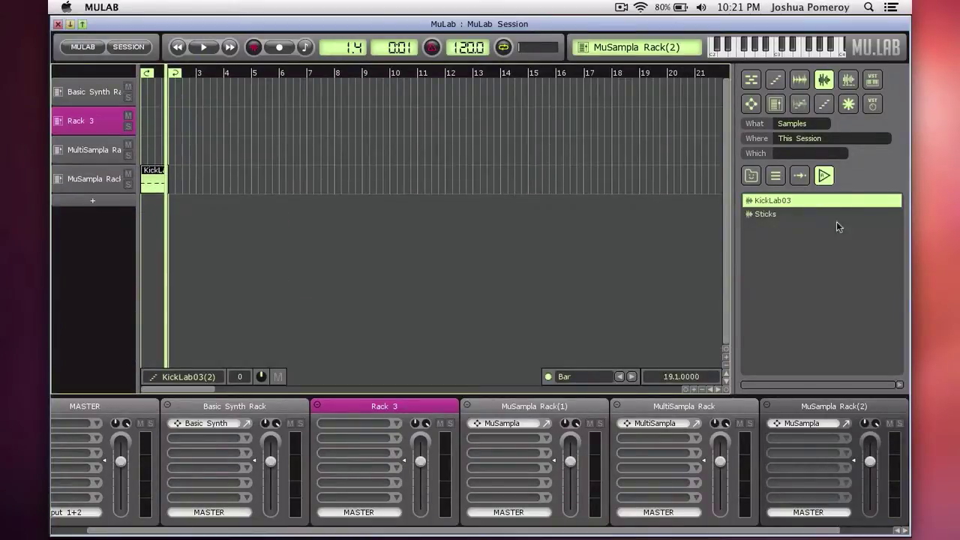
click(184, 513)
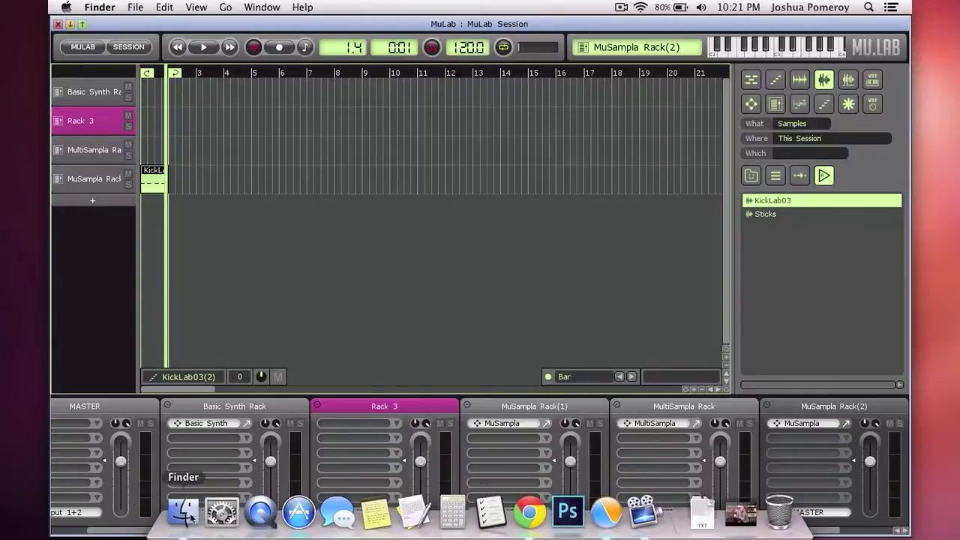
click(431, 354)
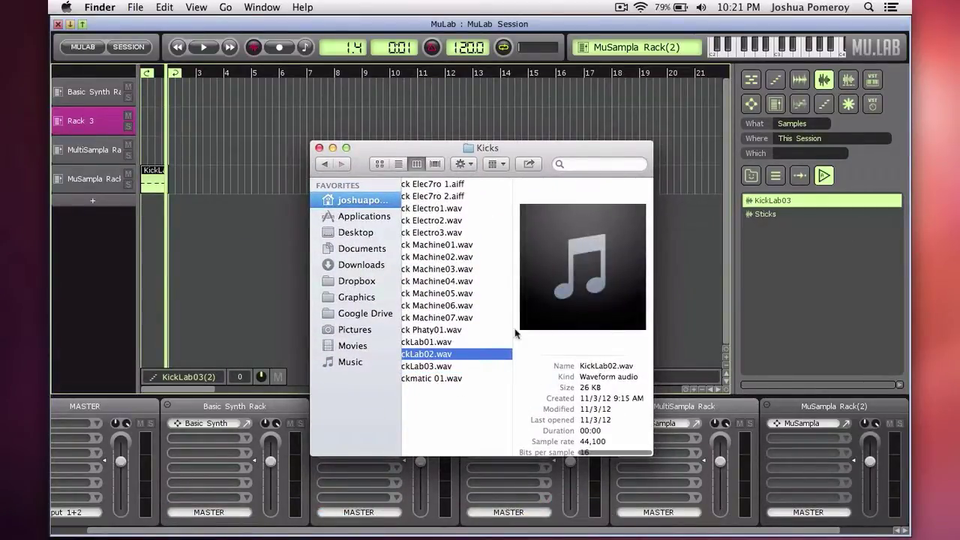
drag(441, 357, 148, 240)
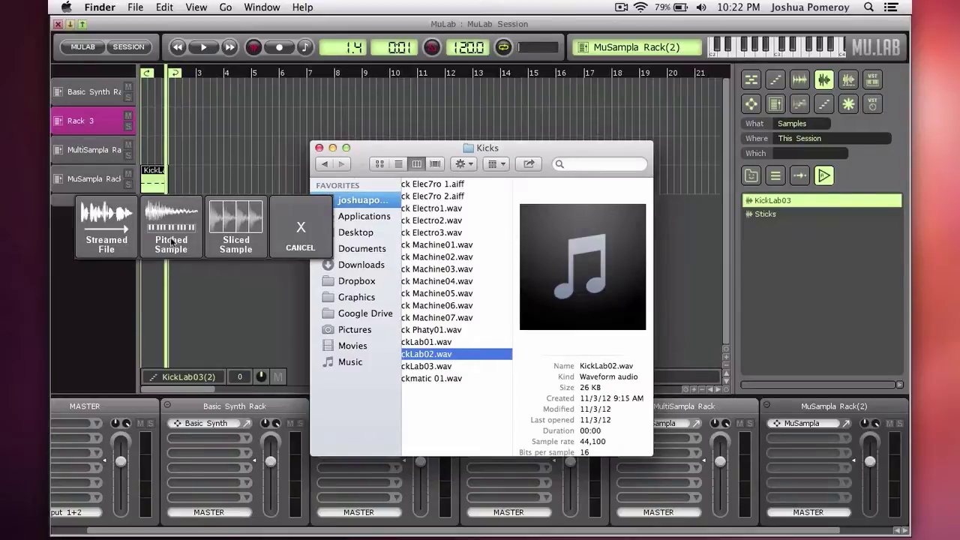
click(106, 248)
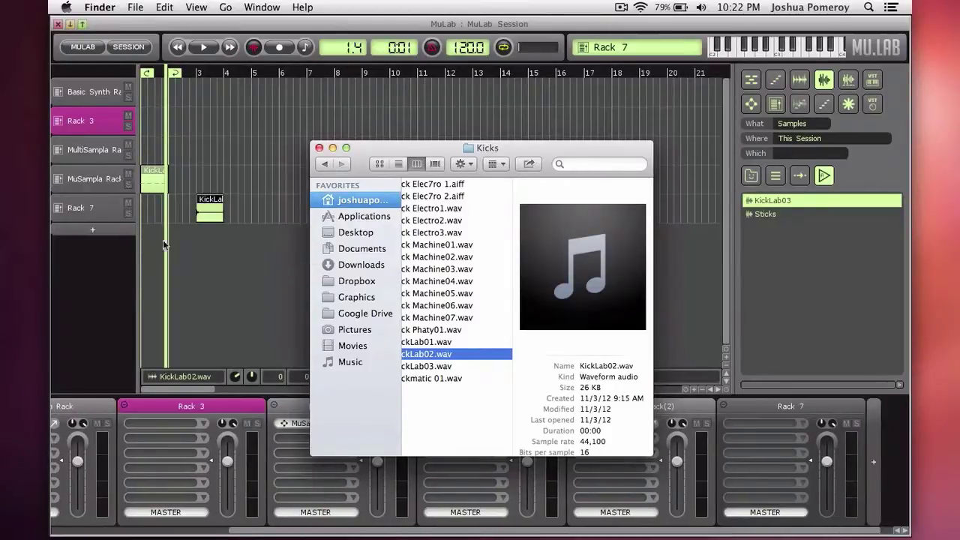
- Check the KickLab02.wav waveform on Rack 7, then select the KickLab03(2) clip
click(209, 219)
double_click(214, 216)
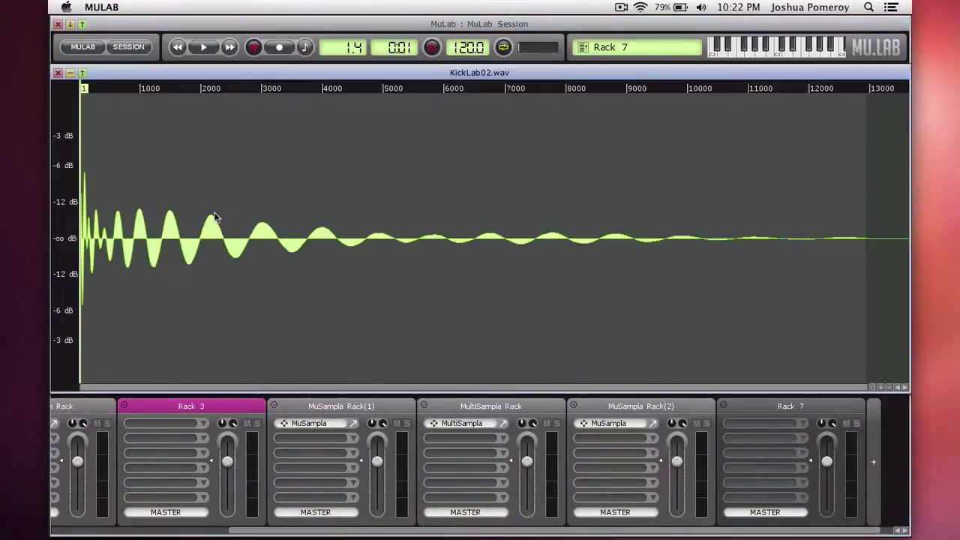
click(57, 72)
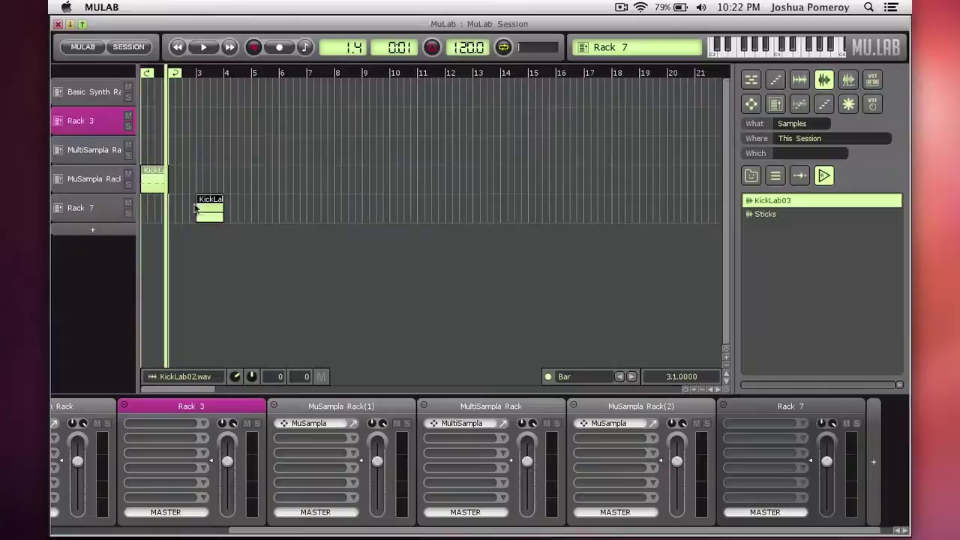
double_click(209, 215)
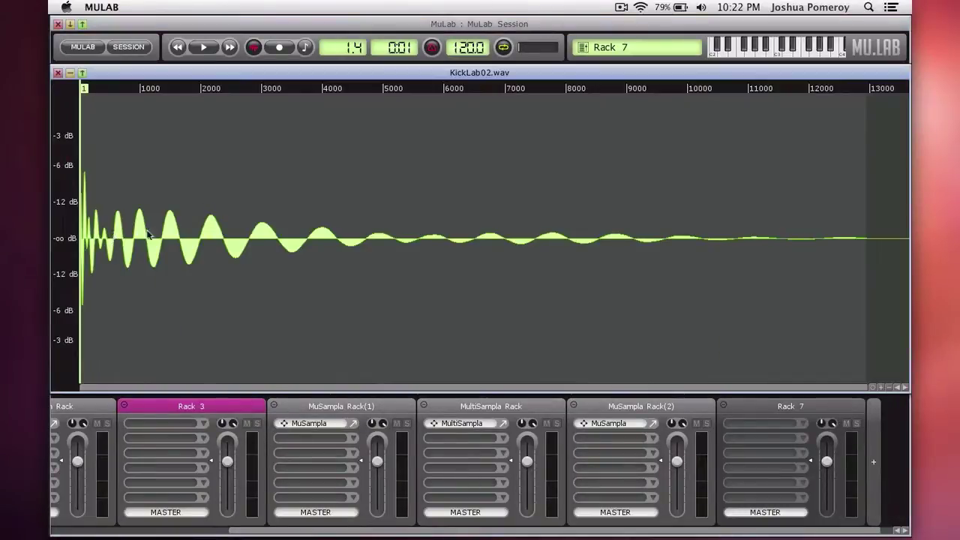
click(59, 73)
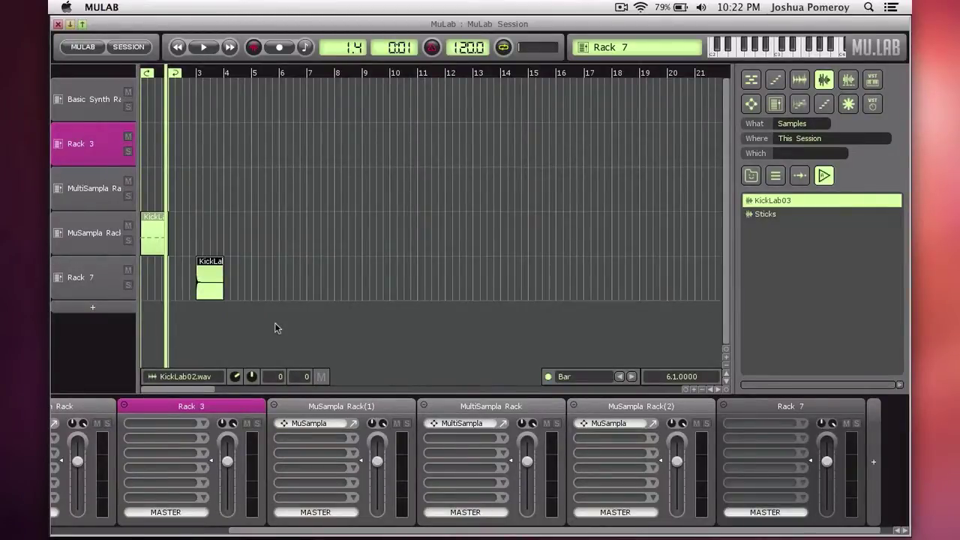
click(182, 240)
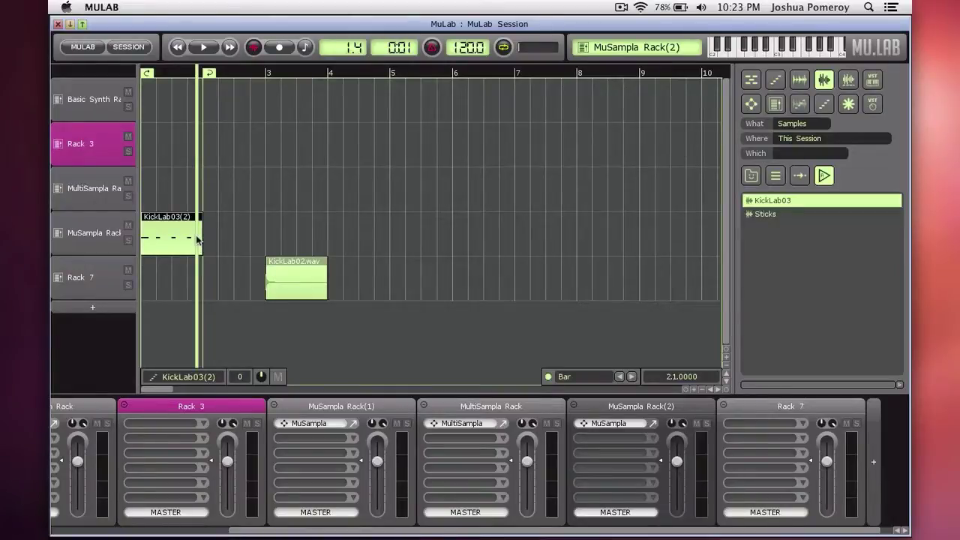
- Mix down the selected KickLab03(2) part, bar 1 to bar 2, into a new sample 'Kick Loop 01'
drag(229, 223, 162, 263)
click(128, 48)
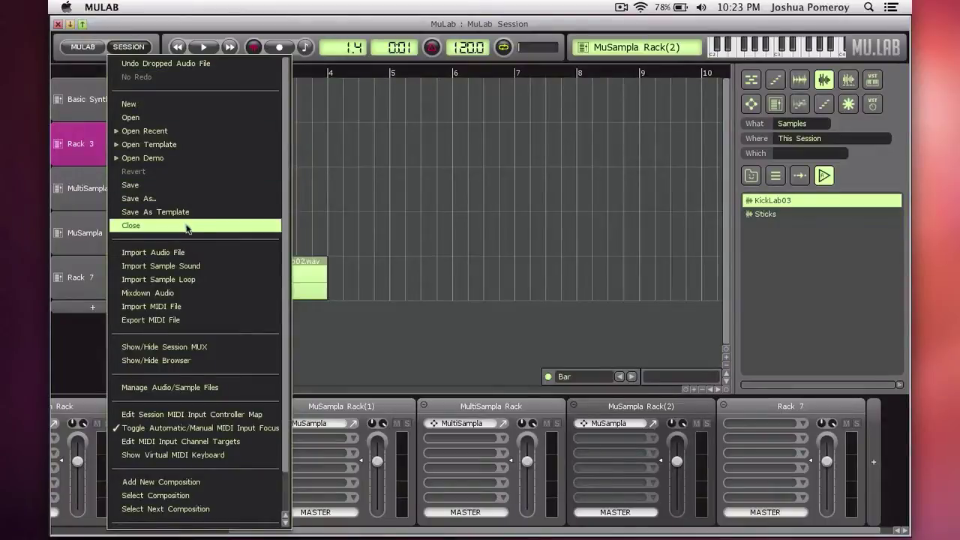
click(184, 293)
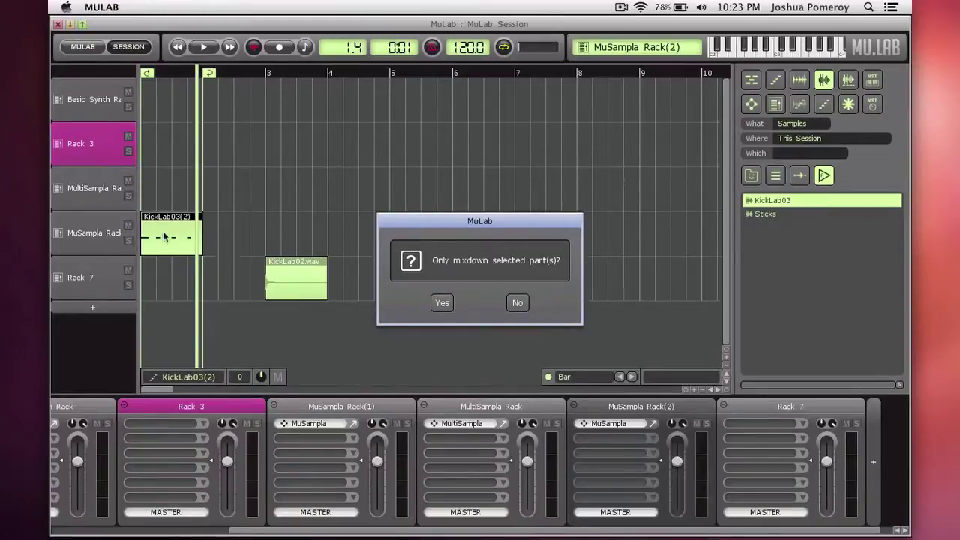
click(442, 304)
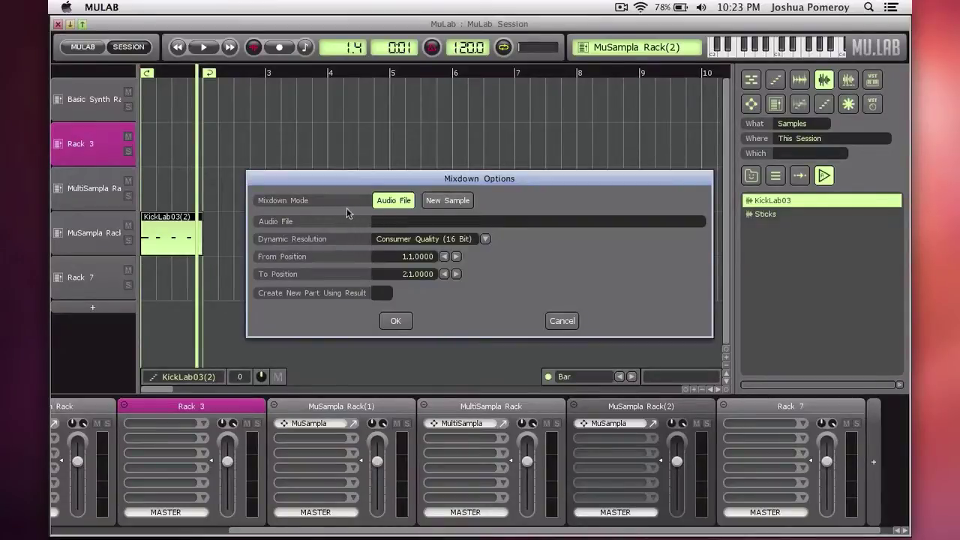
click(464, 203)
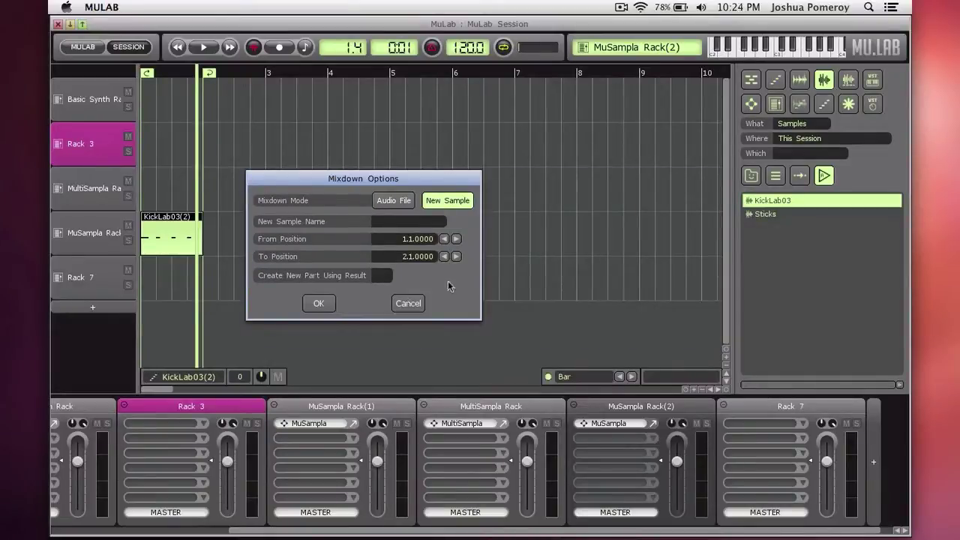
click(425, 224)
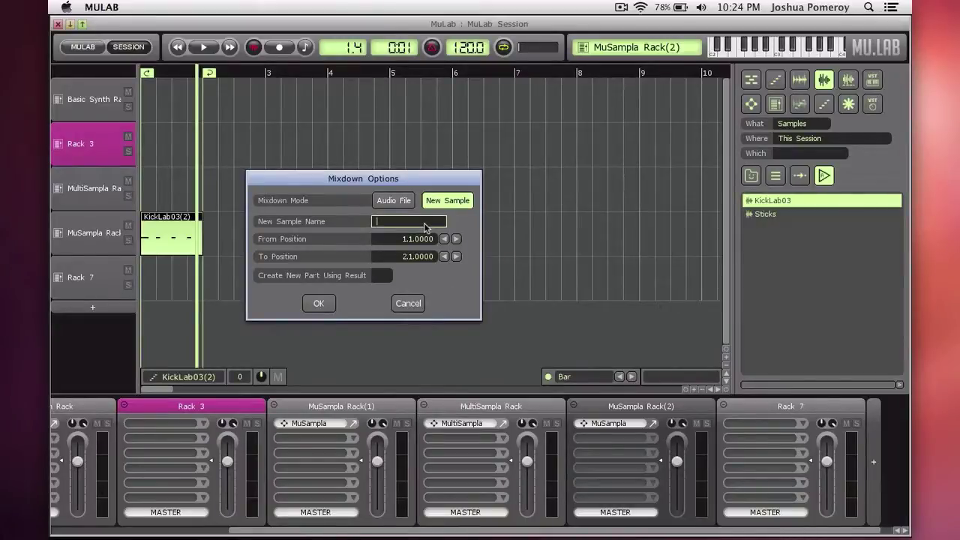
text(Kick Loop 01)
click(318, 305)
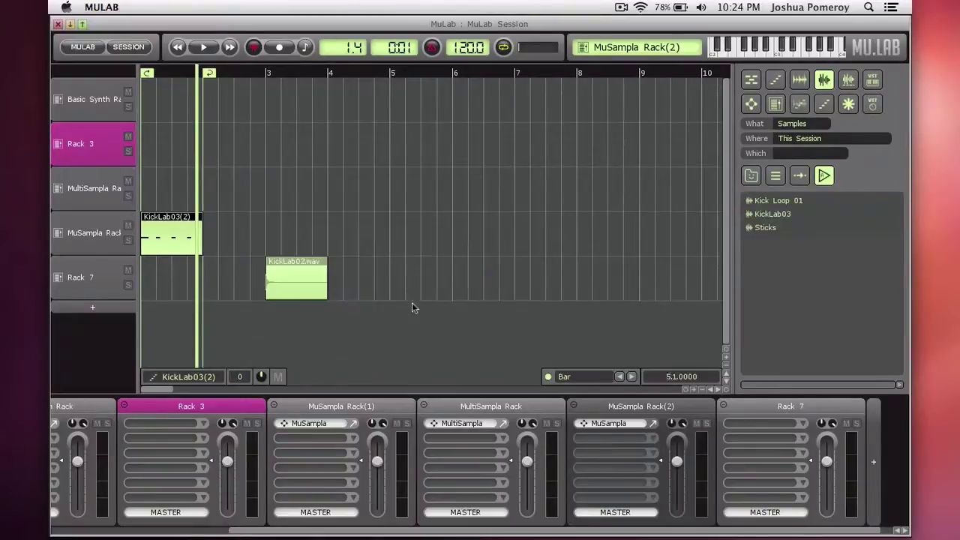
- Preview the new Kick Loop 01 sample and reselect the KickLab03(2) part
click(797, 201)
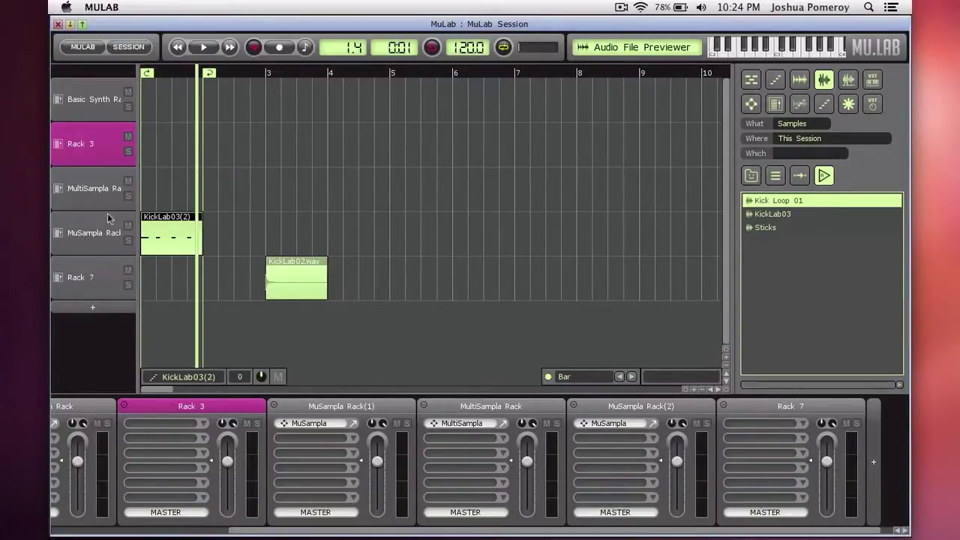
click(217, 188)
drag(194, 271, 167, 292)
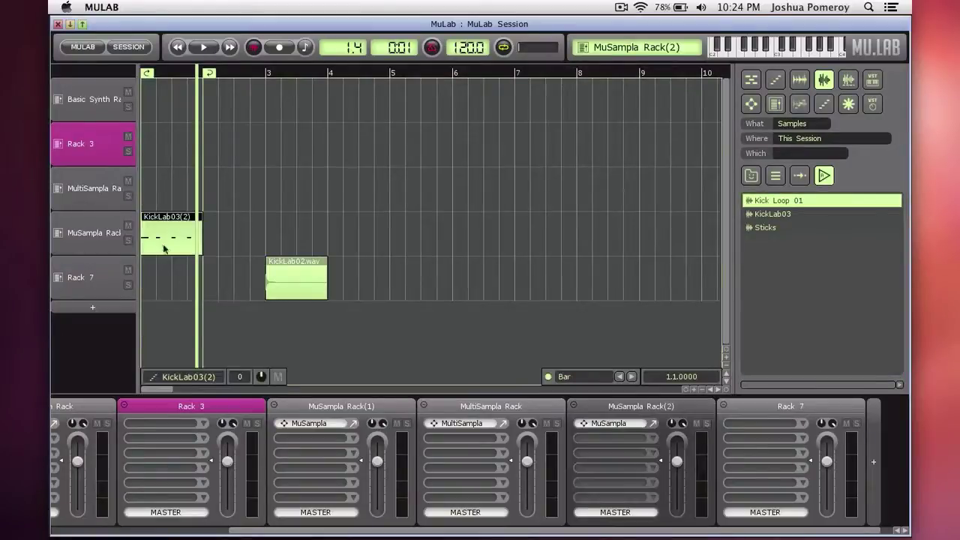
- Set up an audio-file mixdown of the selected part to a new Desktop file 'Kick Loop 01'
click(137, 46)
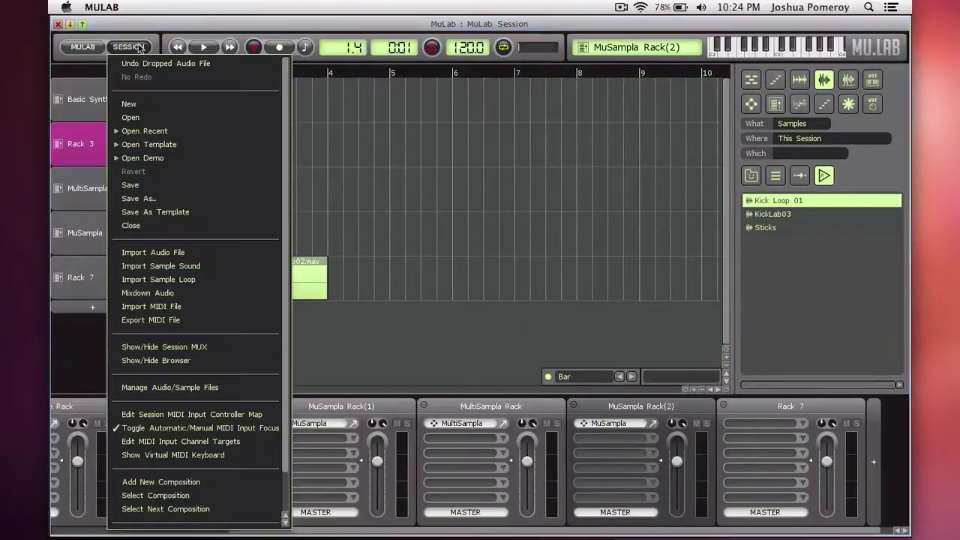
click(201, 294)
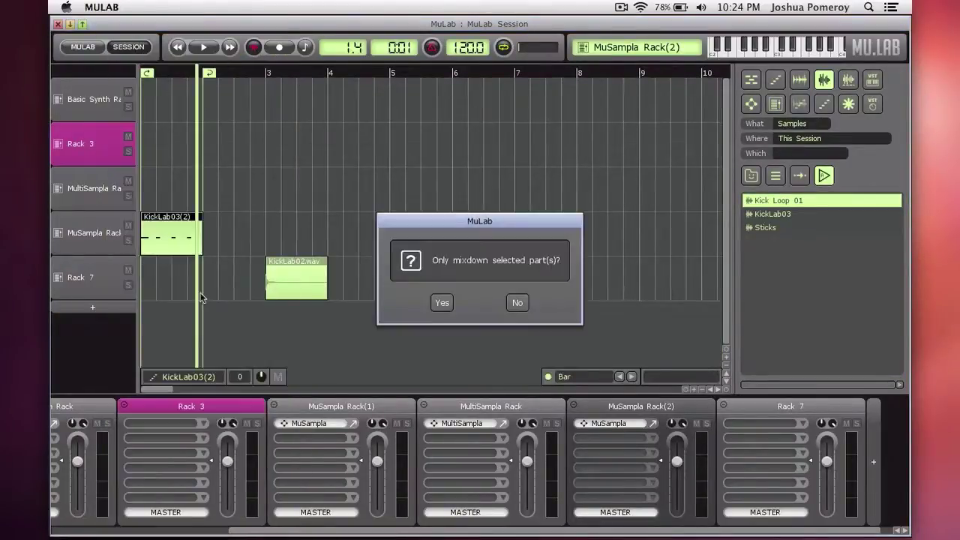
click(441, 304)
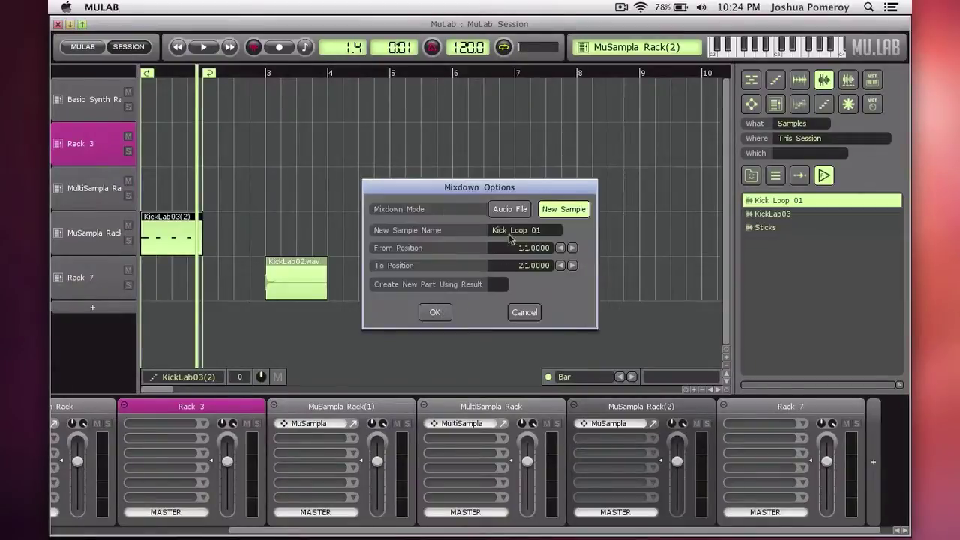
click(517, 213)
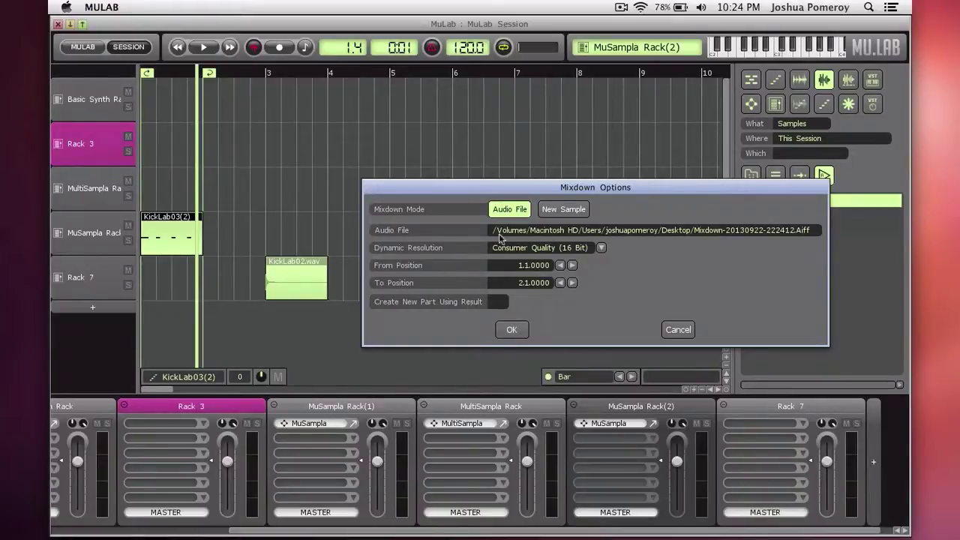
click(551, 235)
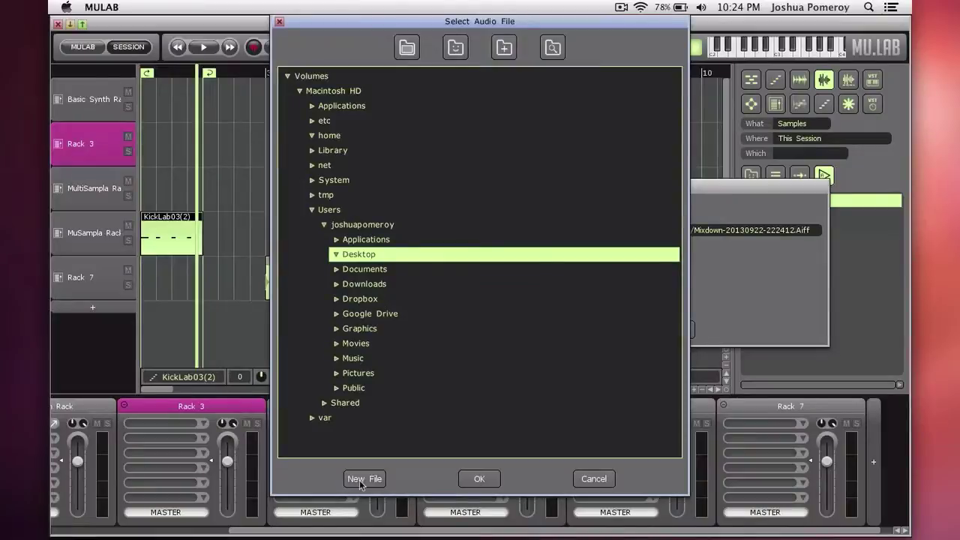
click(359, 480)
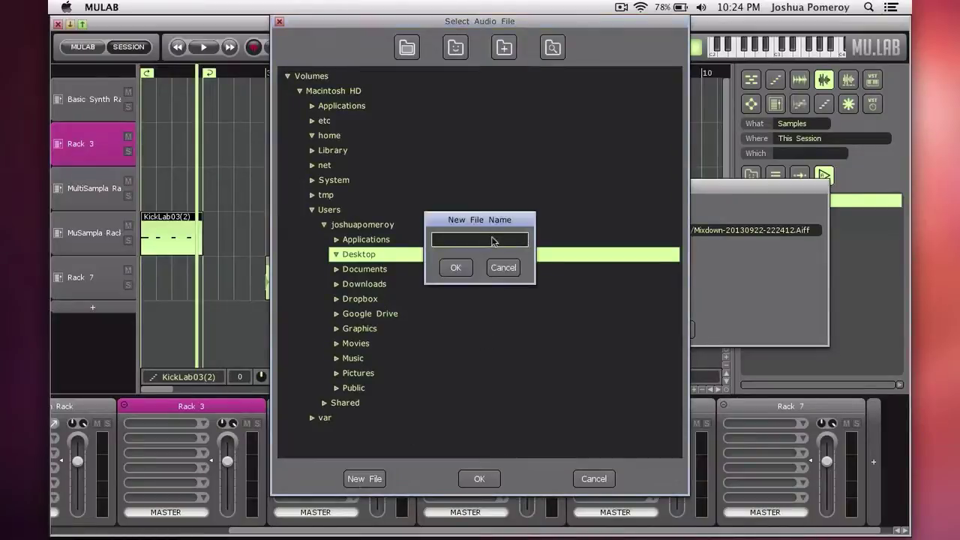
text(Kick Loop 0)
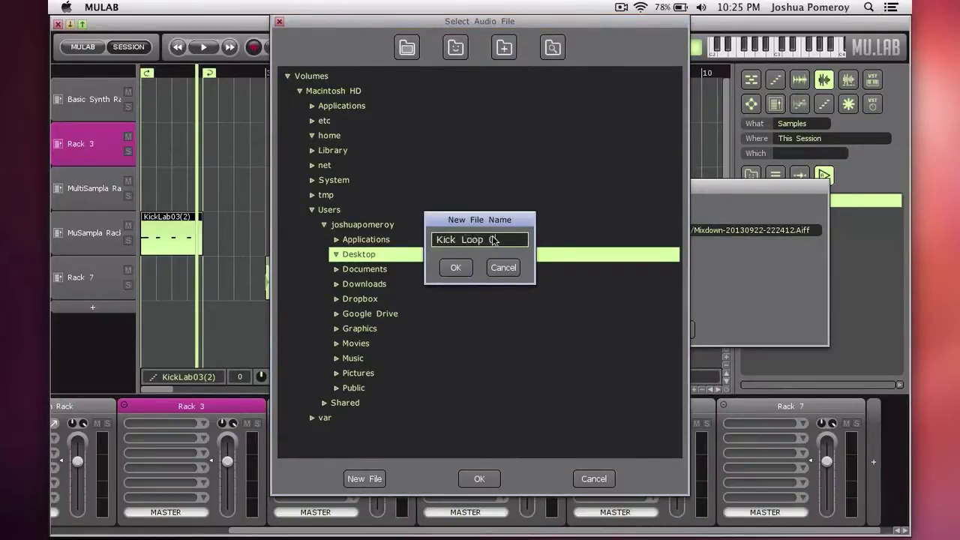
text(1)
- Confirm the file name, keep 16-bit Consumer Quality, enable Create New Part Using Result, and render
click(456, 268)
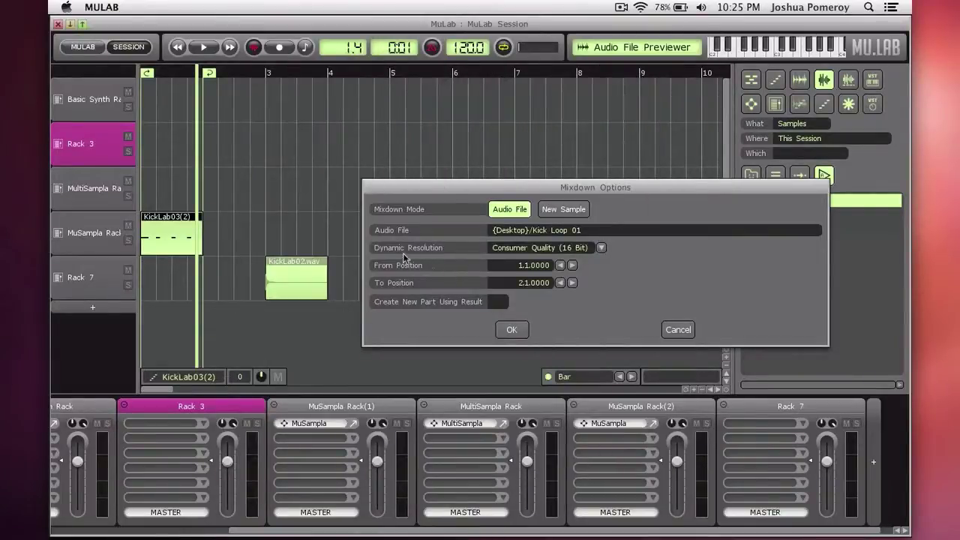
click(600, 249)
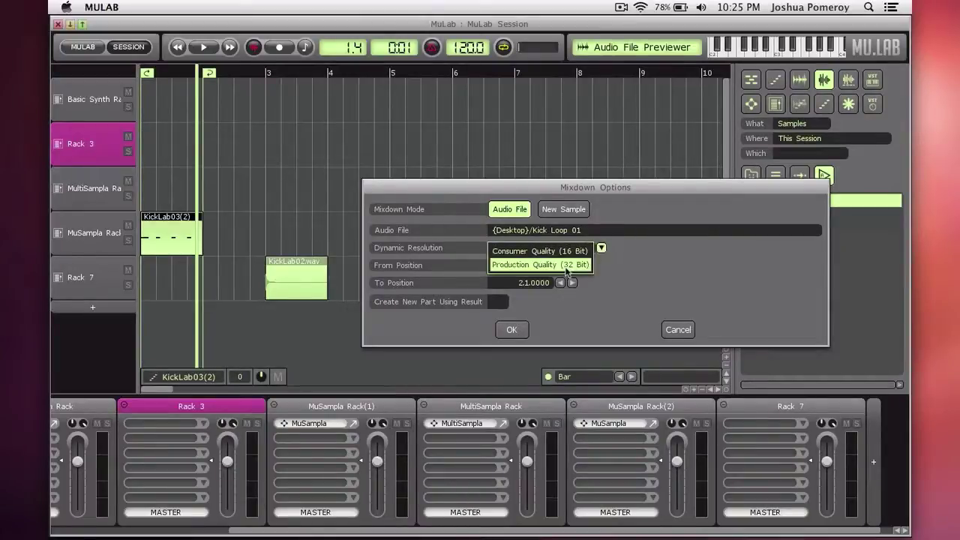
click(602, 249)
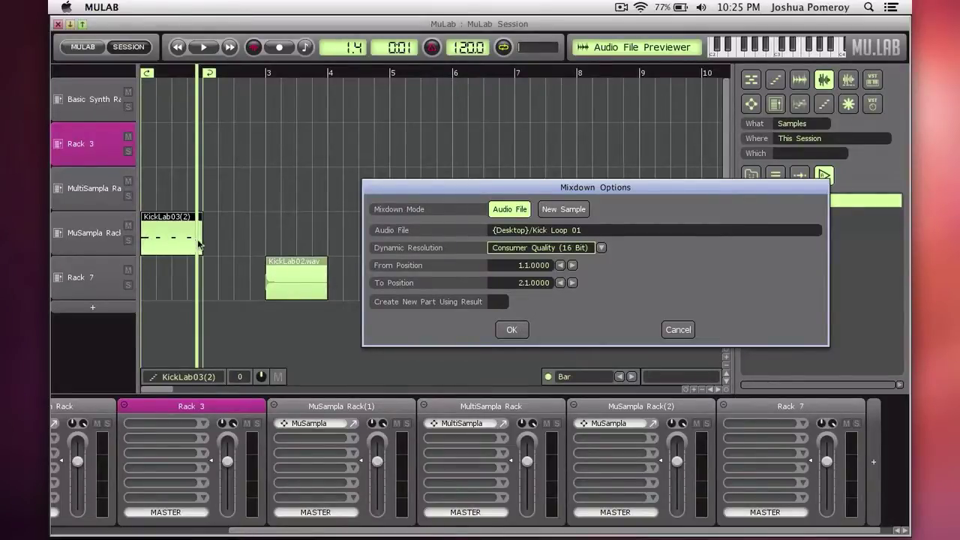
click(499, 302)
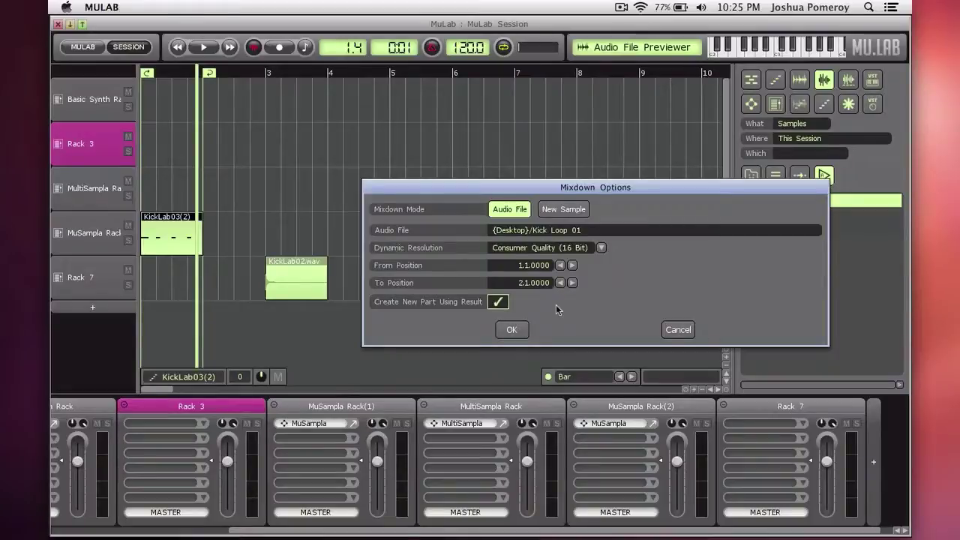
click(521, 330)
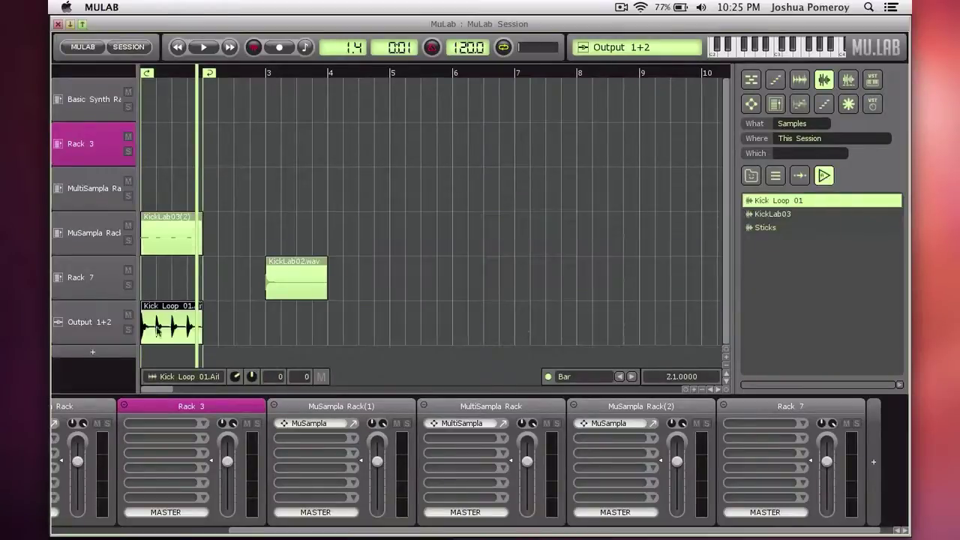
- Return to bar 1 and inspect the Kick Loop 01 part's waveform, then close the editor
click(161, 333)
double_click(161, 333)
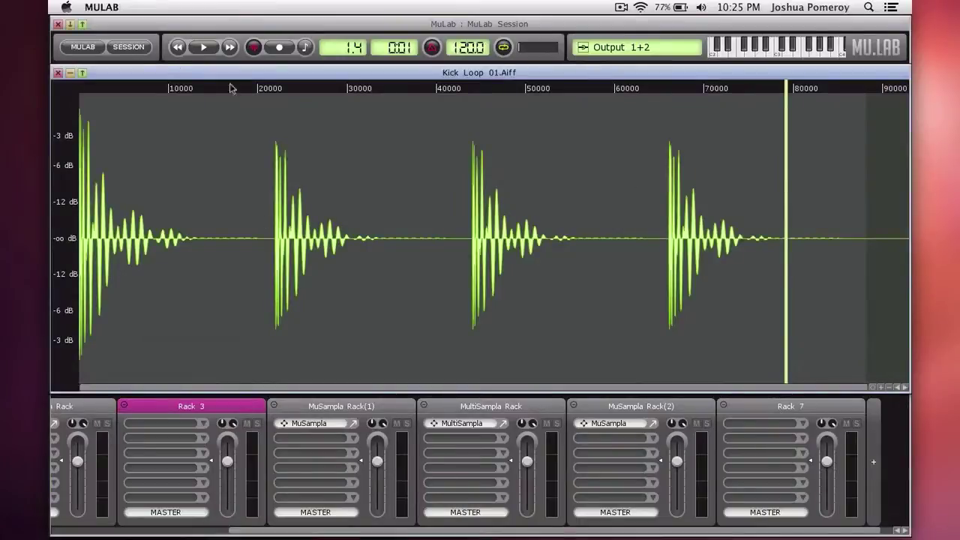
click(58, 72)
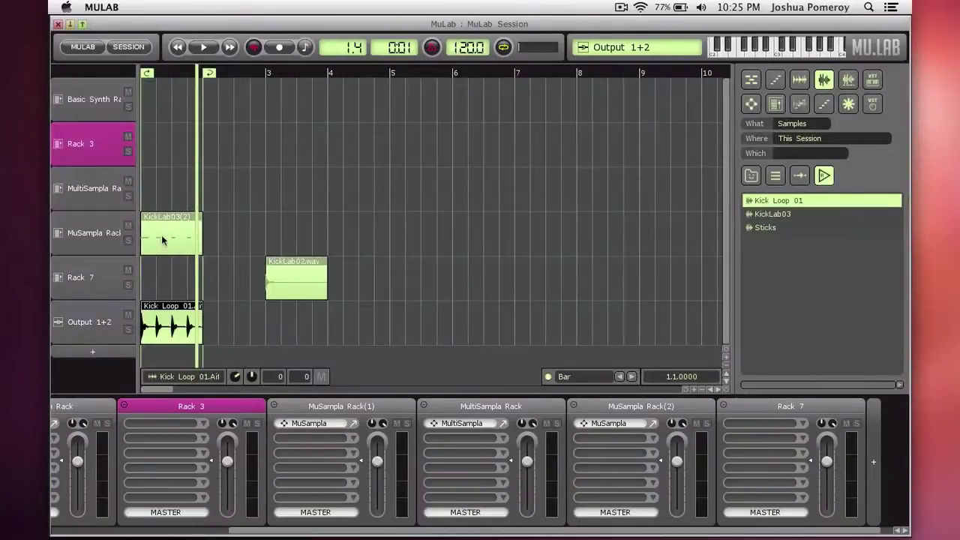
- Mute the MuSampla Rack track, audition the loop alone, then reveal the desktop
click(162, 240)
click(127, 225)
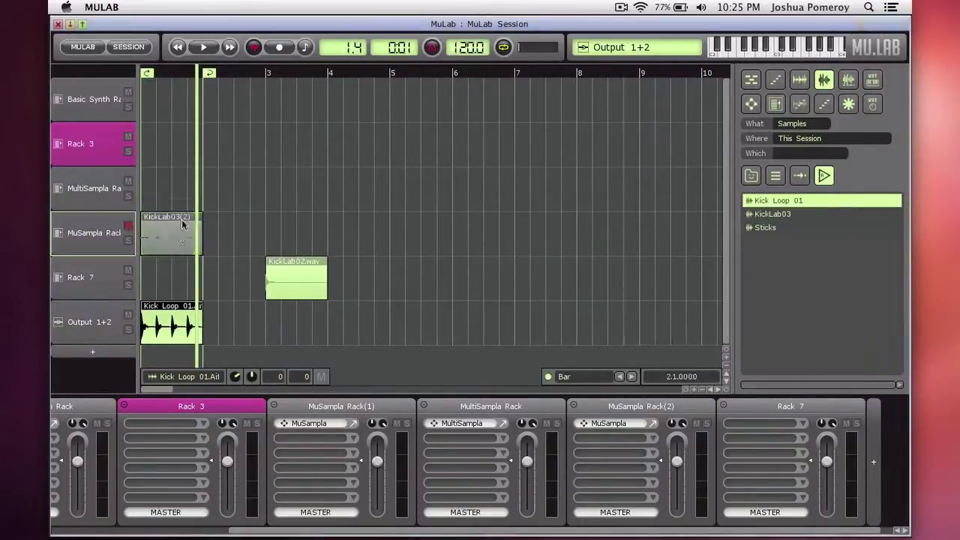
key(space)
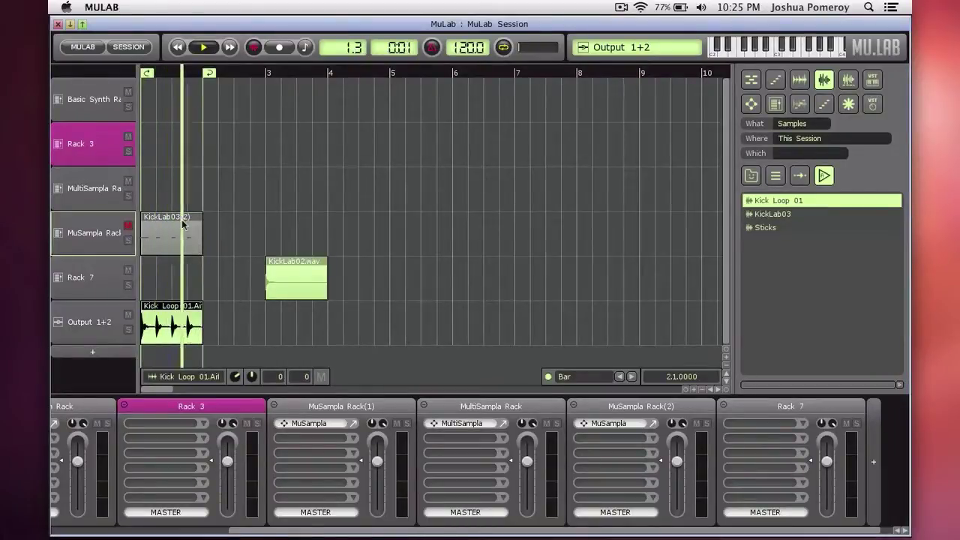
key(space)
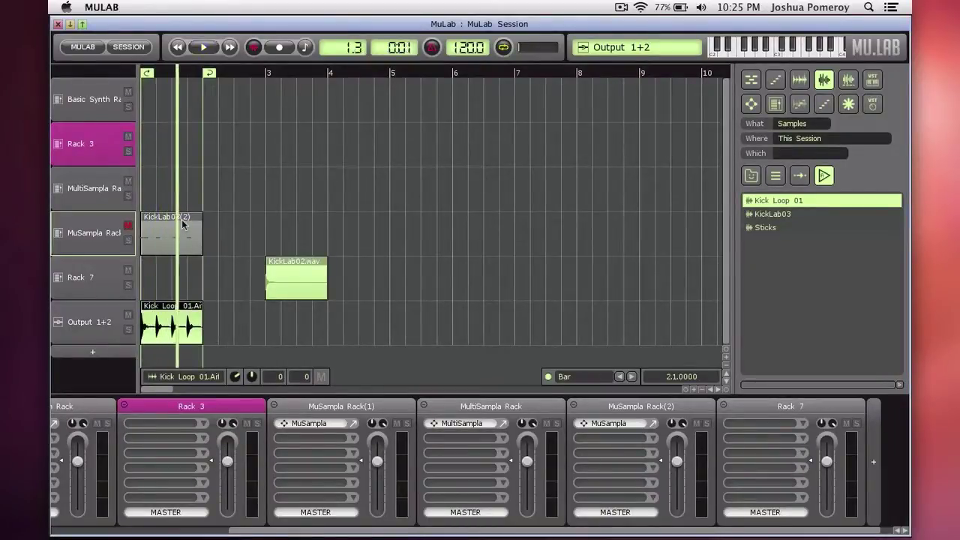
key(F11)
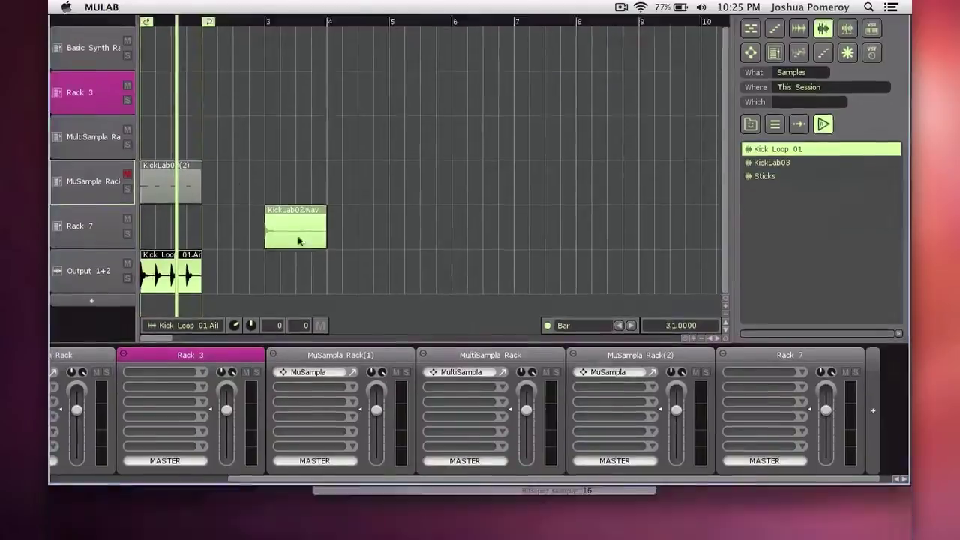
mouse_move(809, 46)
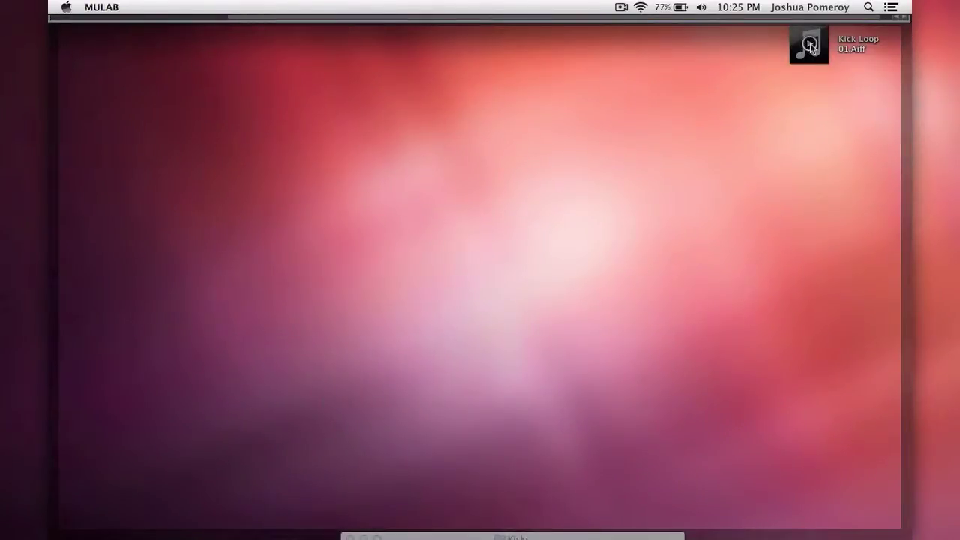
- Play Kick Loop 01.Aiff from its desktop icon, deselect it, and restore the MuLab window with F11
click(810, 46)
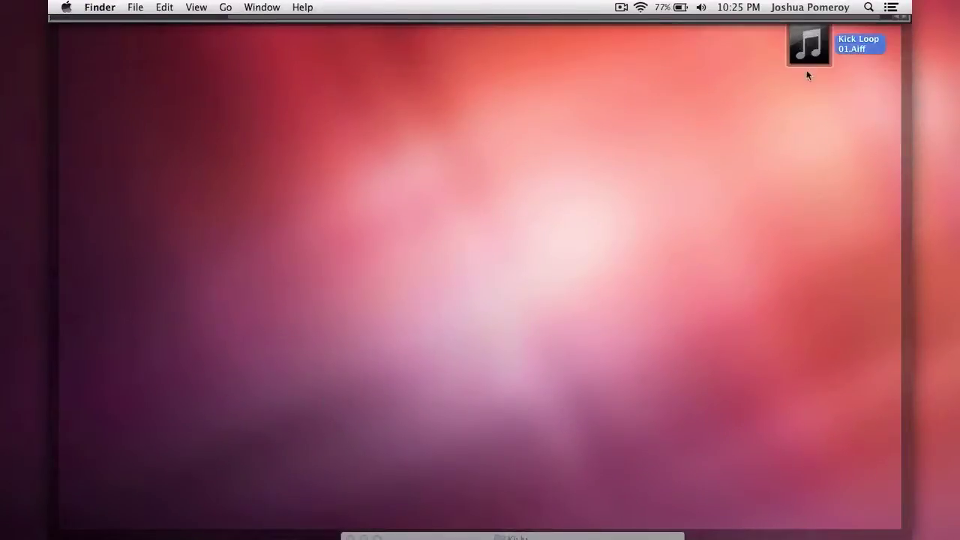
click(728, 190)
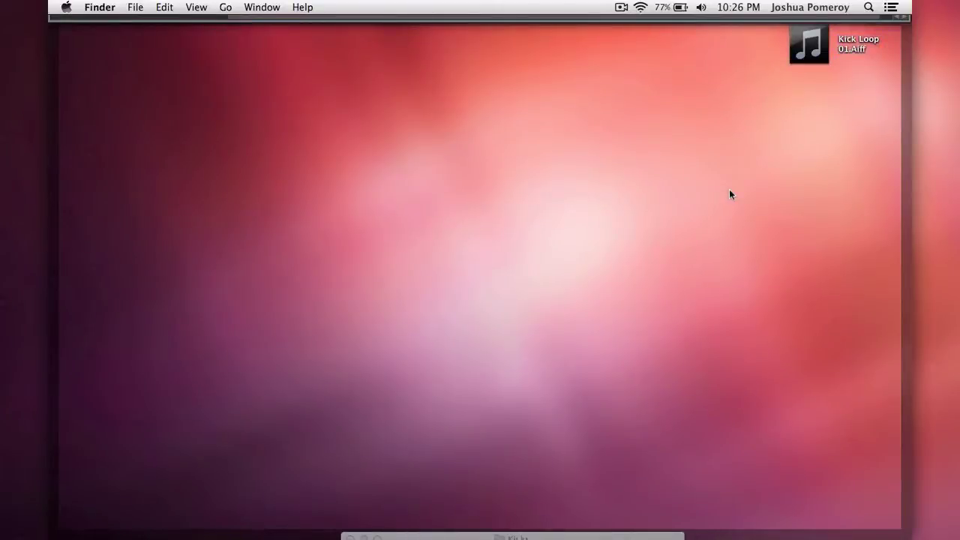
key(F11)
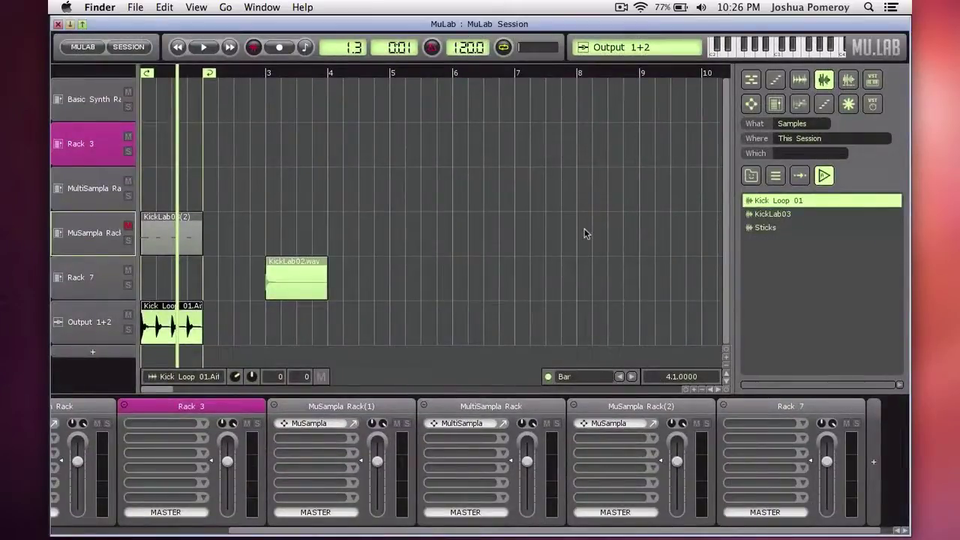